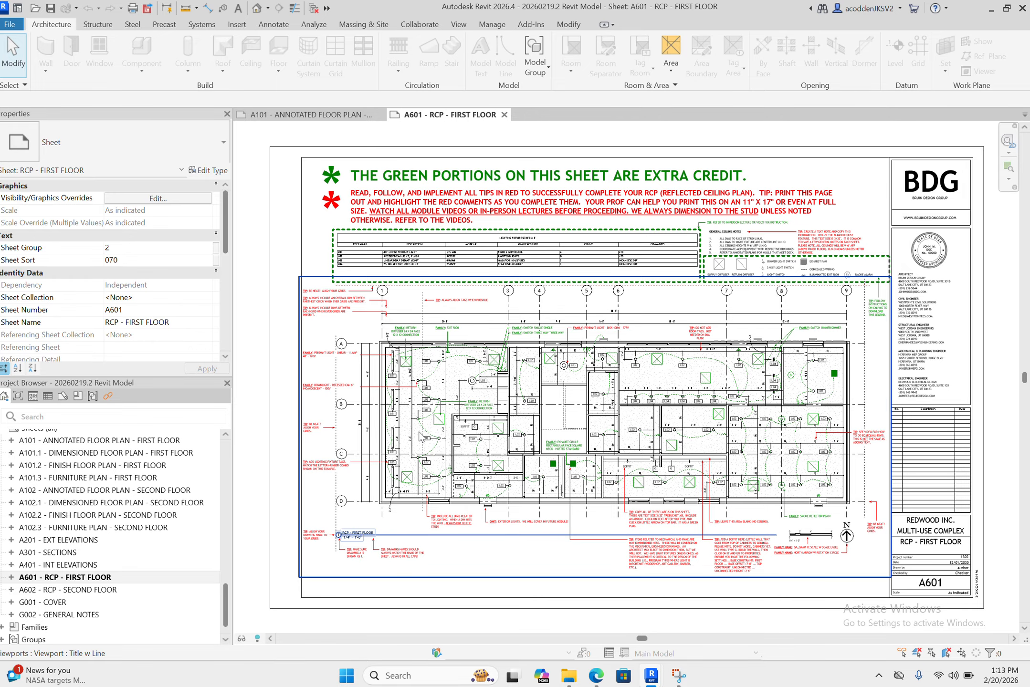
Examine the light fixtures, diffusers, switches and family notes of the first-floor ceiling plan around grids 1 to 6
scroll(416, 429, up, 3)
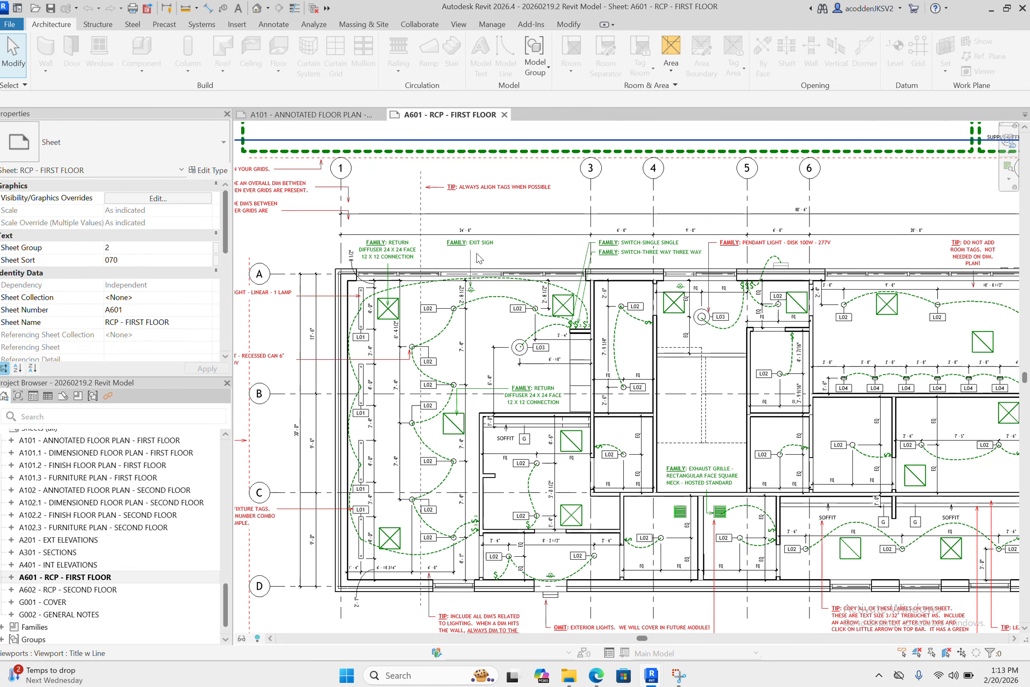
scroll(477, 334, up, 2)
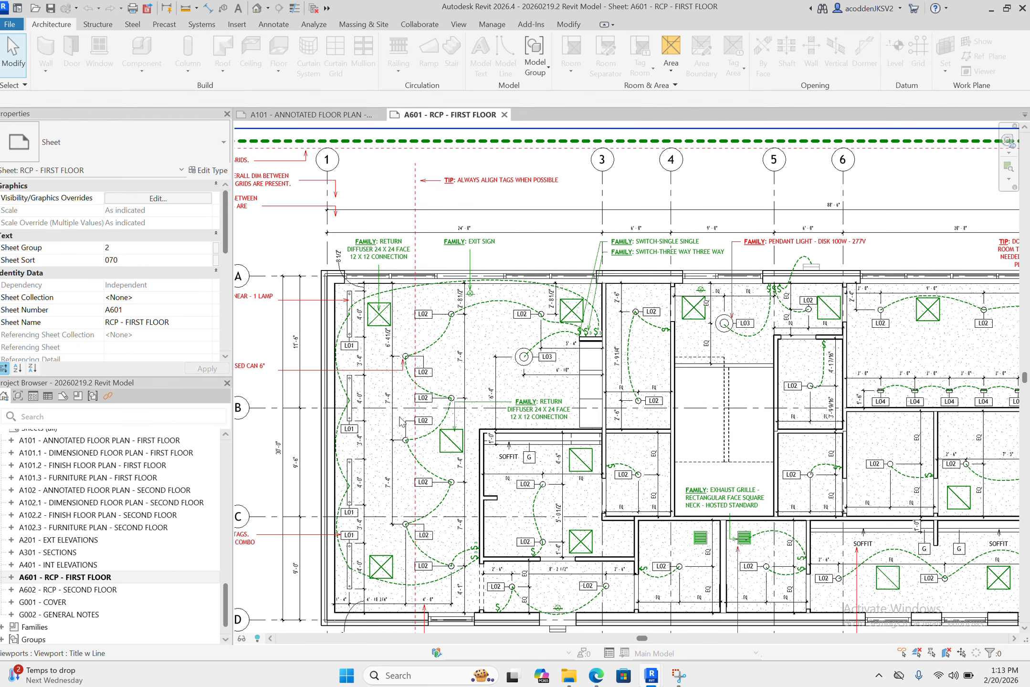
scroll(400, 420, down, 2)
scroll(400, 421, up, 2)
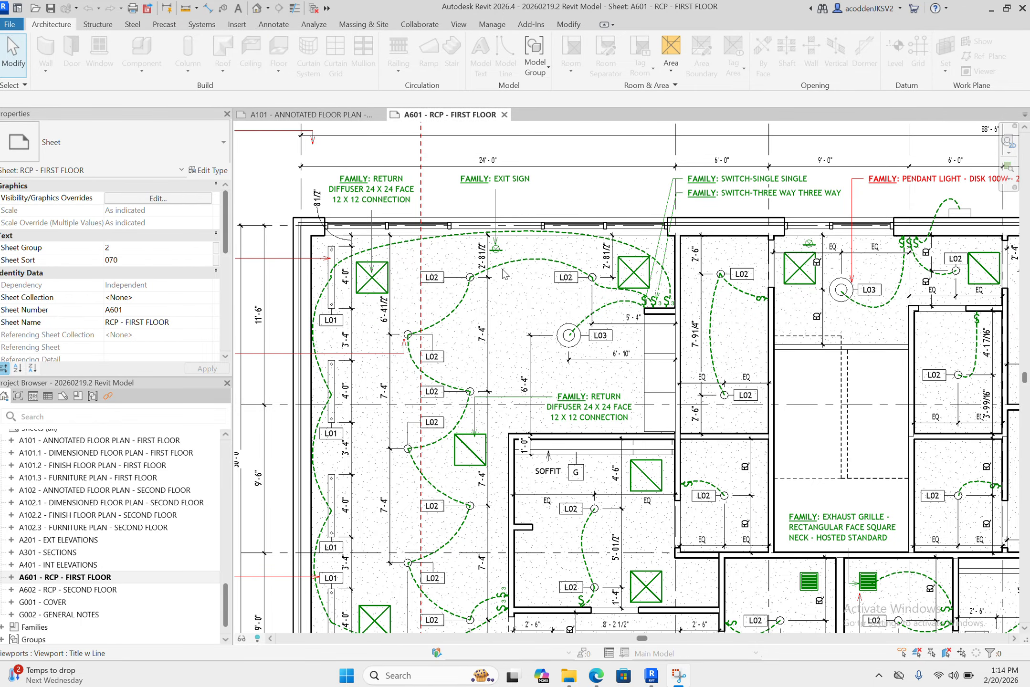
scroll(444, 334, down, 2)
scroll(451, 356, up, 3)
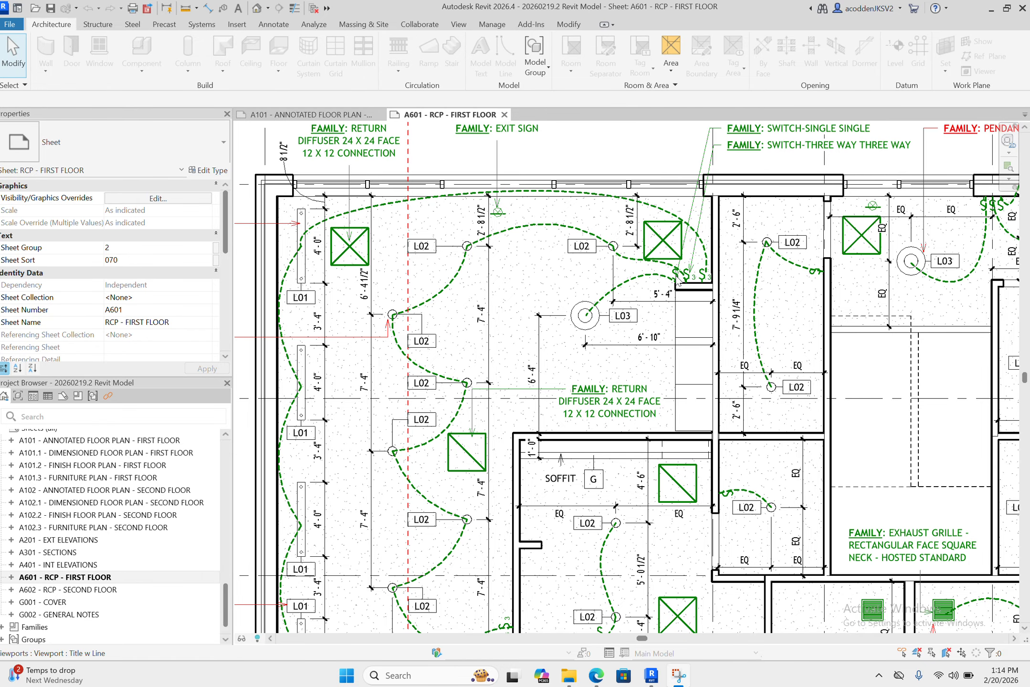
scroll(678, 284, up, 4)
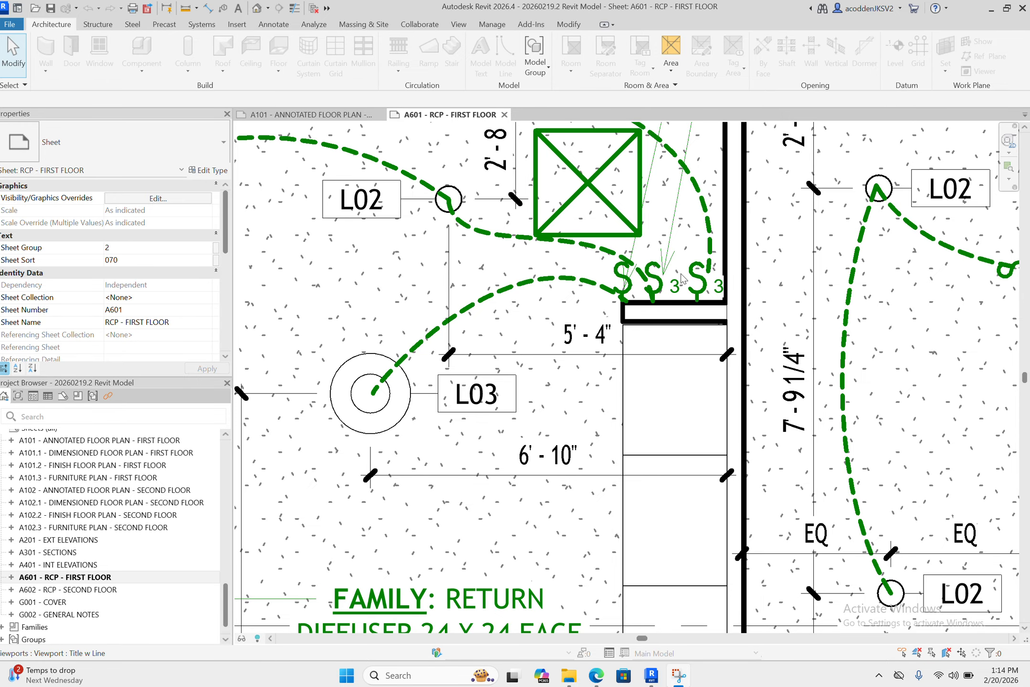
scroll(654, 370, down, 1)
scroll(655, 370, down, 3)
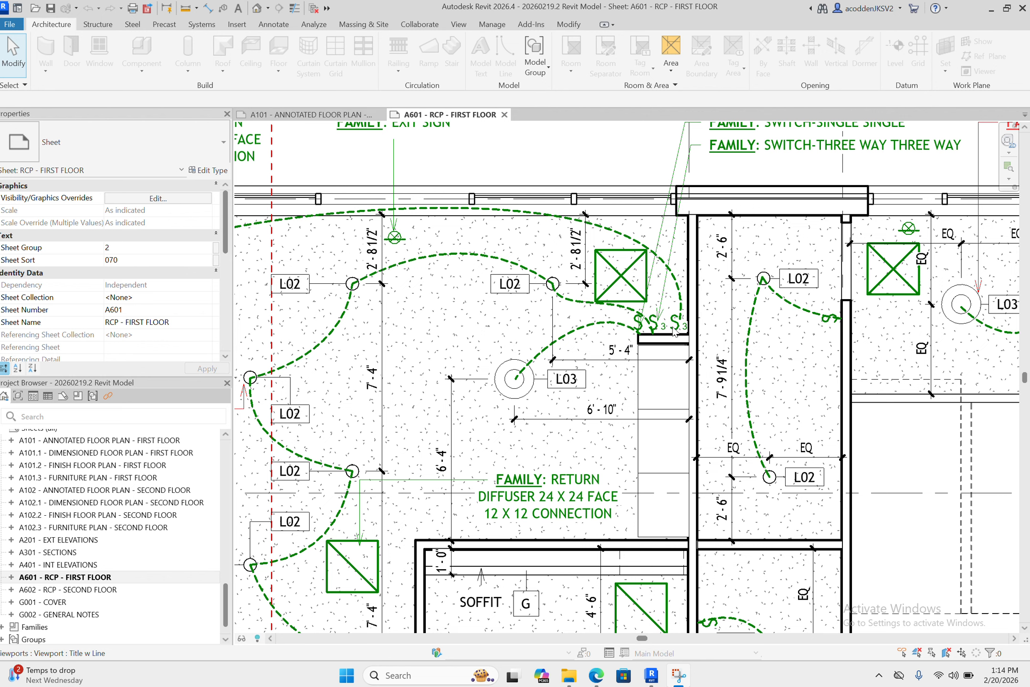
scroll(674, 332, down, 4)
scroll(794, 245, up, 3)
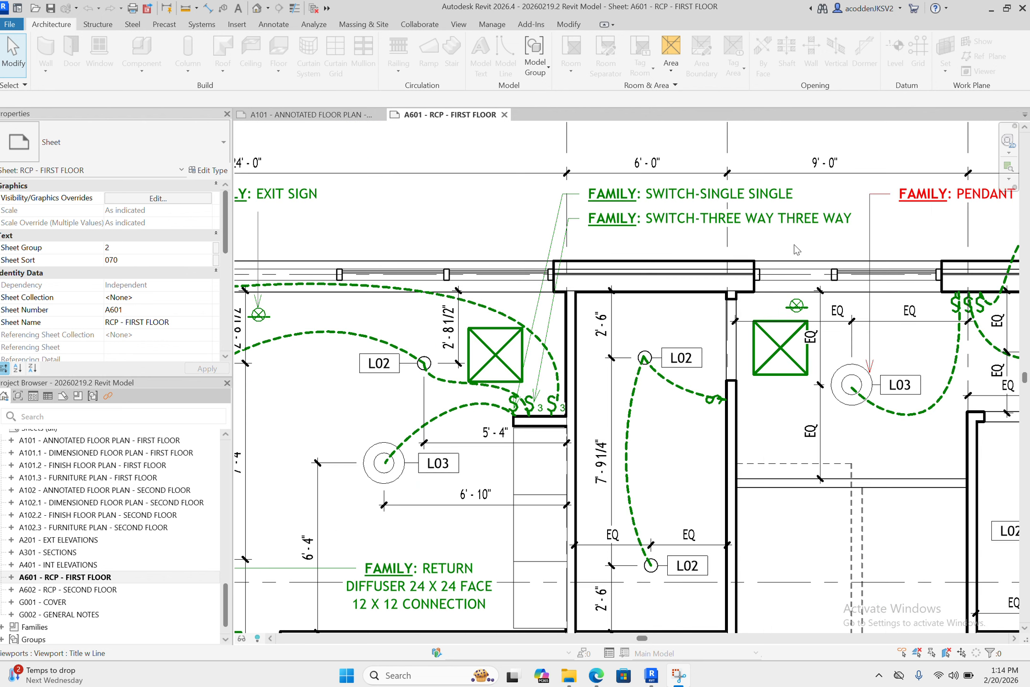
scroll(562, 454, up, 2)
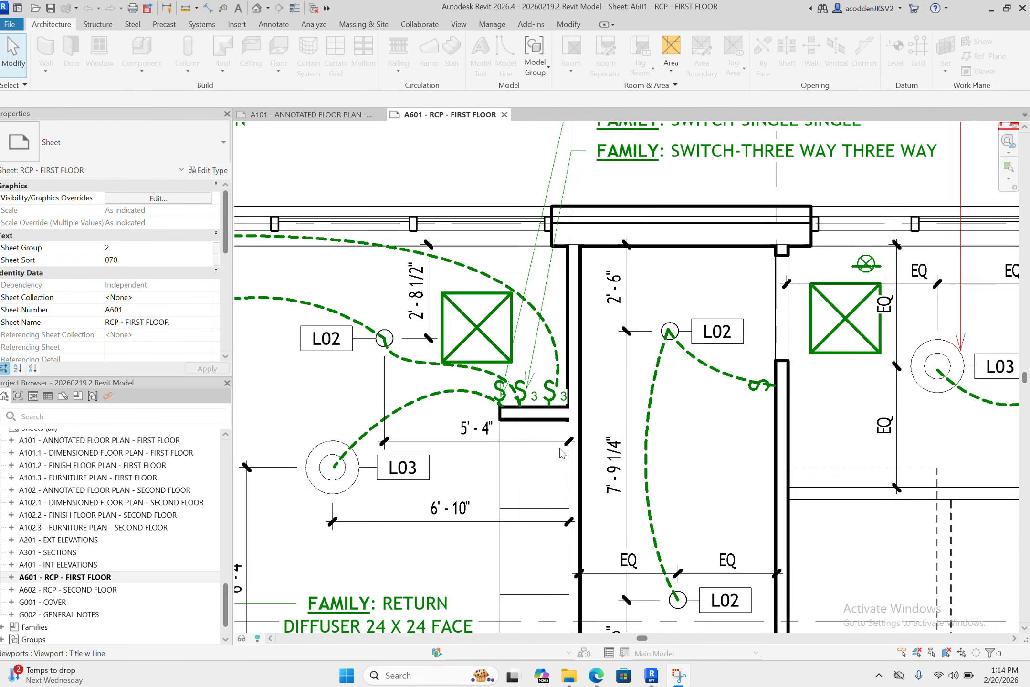
Activate the first-floor RCP viewport on the sheet for editing
double_click(432, 309)
scroll(432, 309, down, 3)
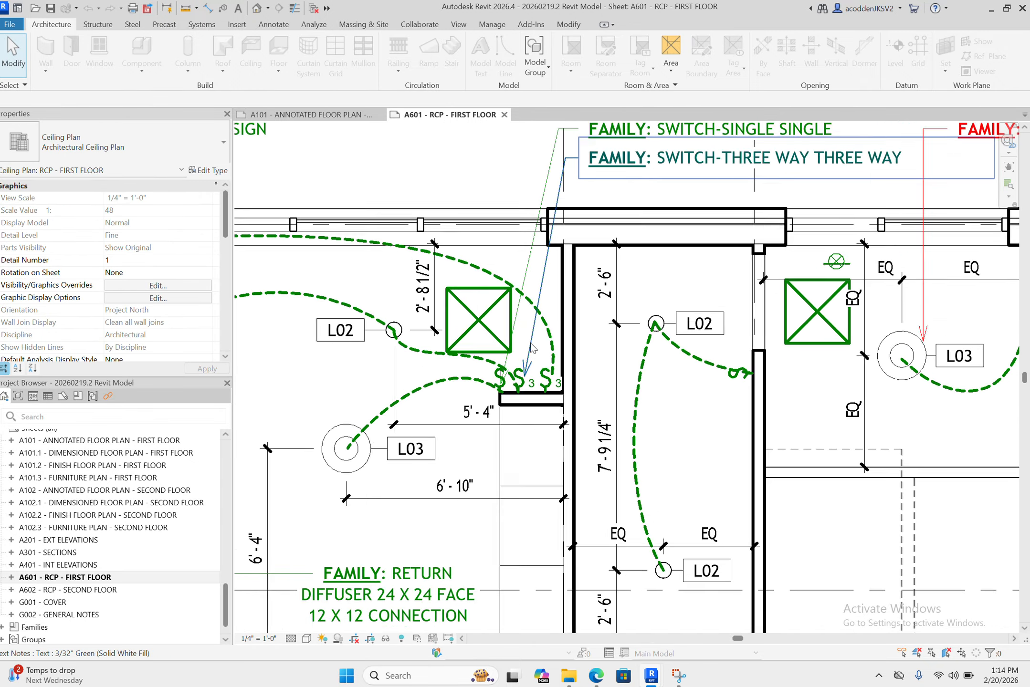
click(272, 25)
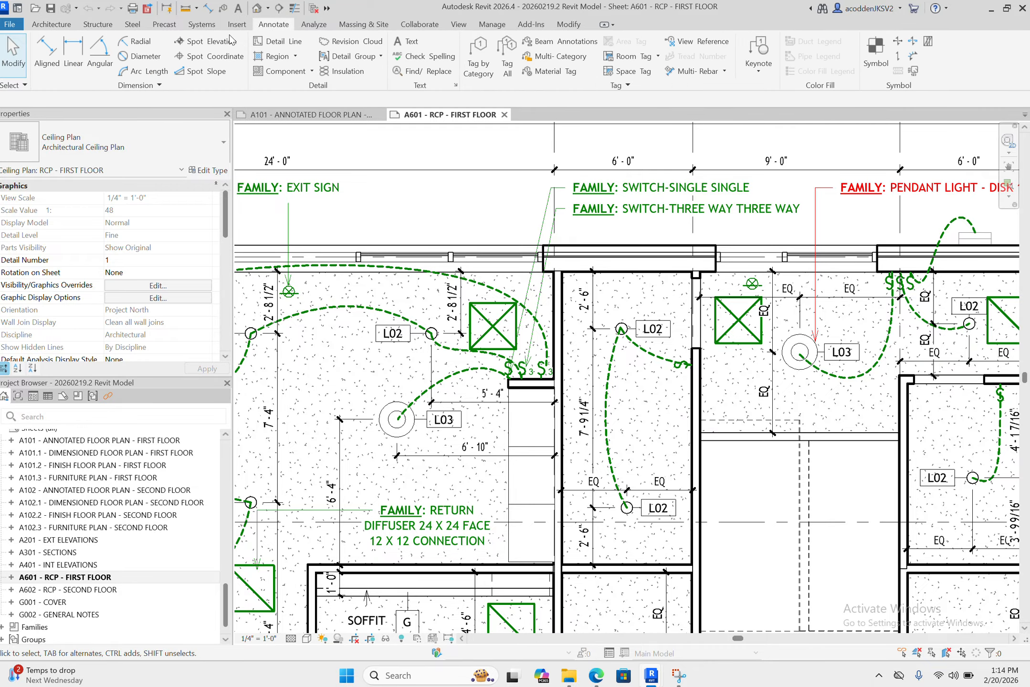
Place three Switch-Single components of type Single in a row on the grid 3 wall, facing the narrow room between grids 3 and 4
click(51, 25)
click(142, 67)
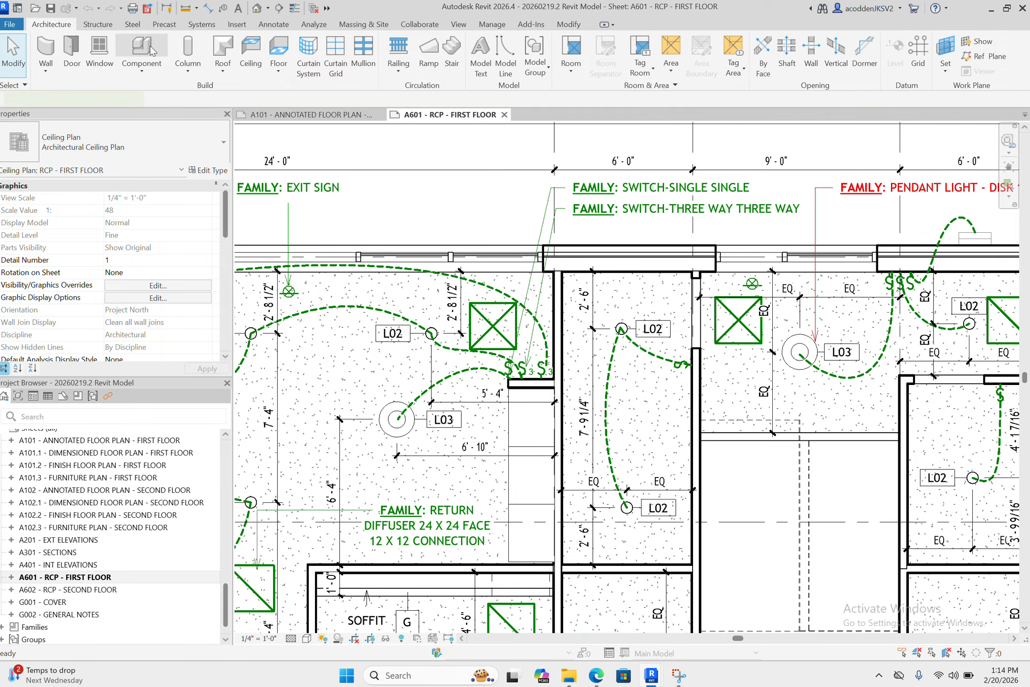
click(131, 93)
click(115, 151)
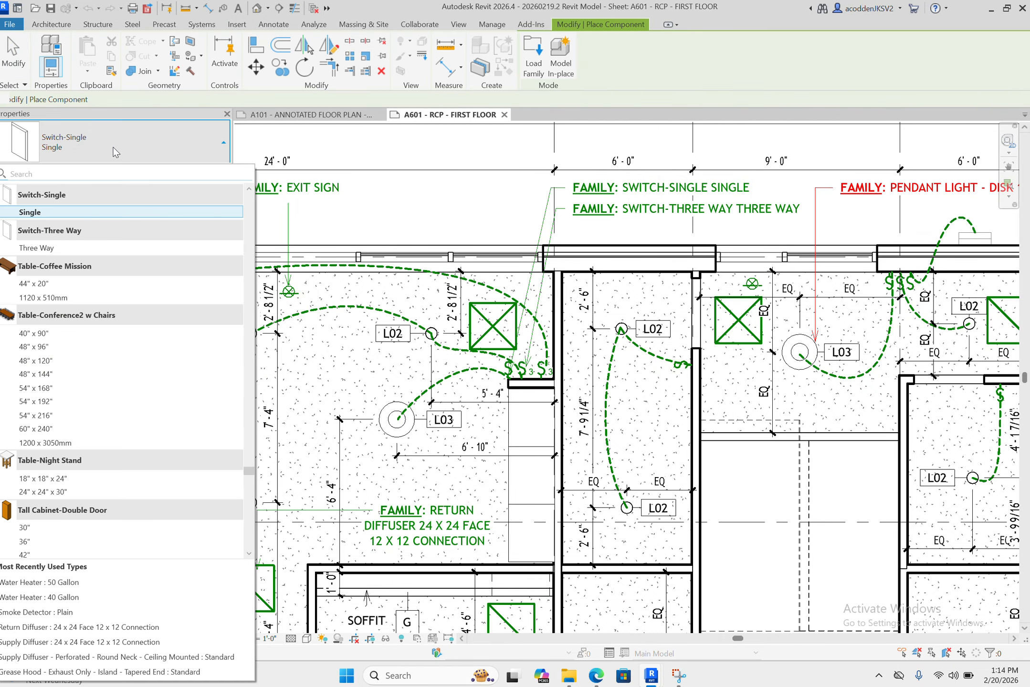
text(siwtch-single)
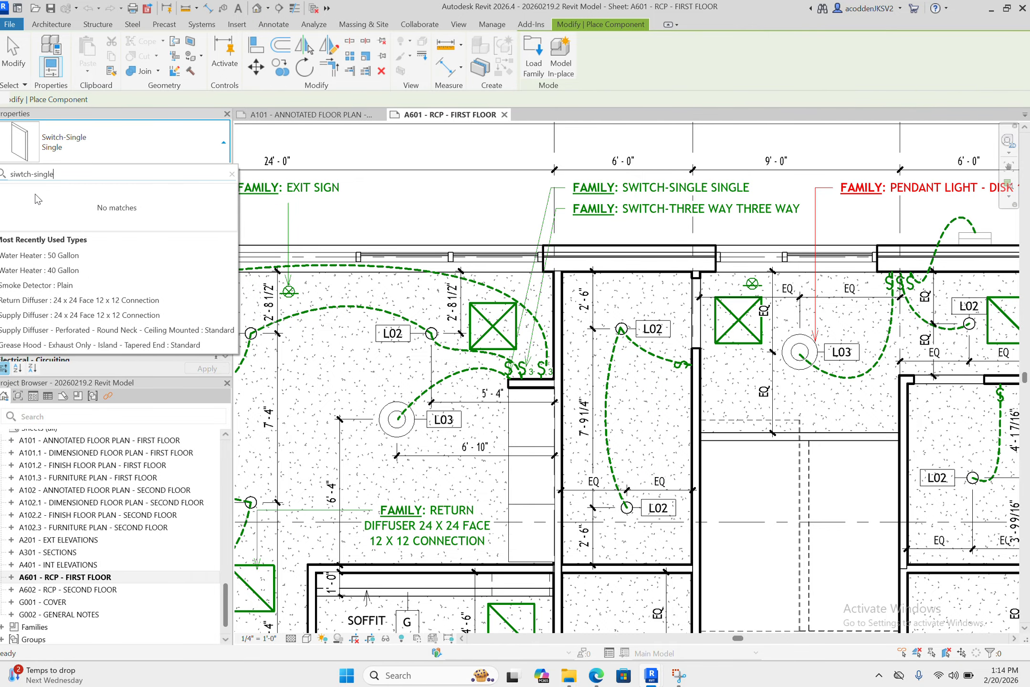
key(Escape)
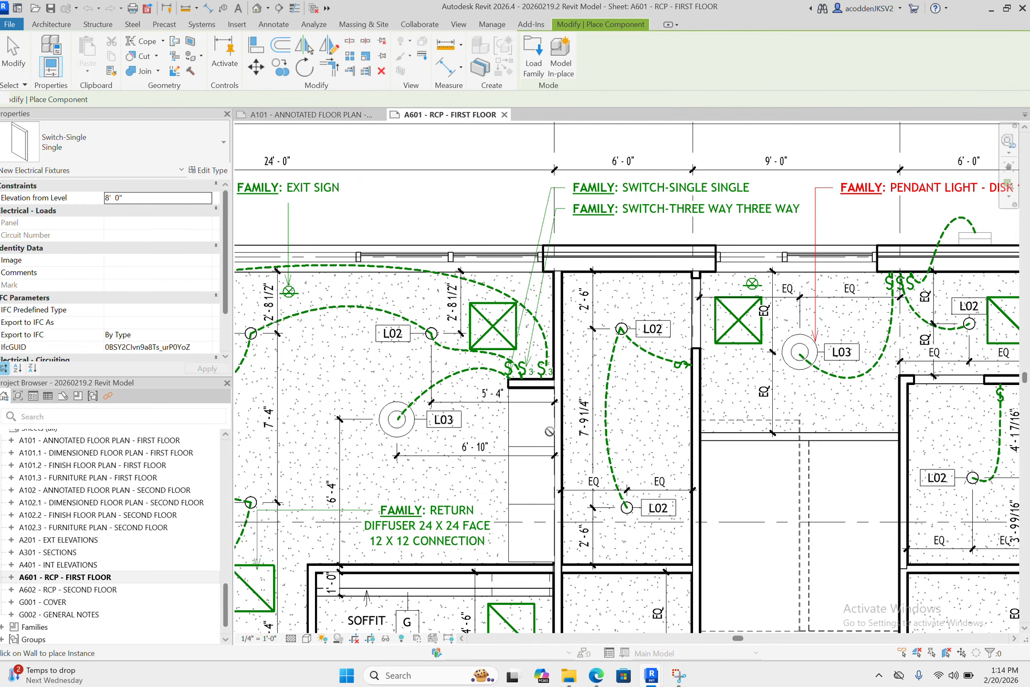
scroll(572, 354, up, 2)
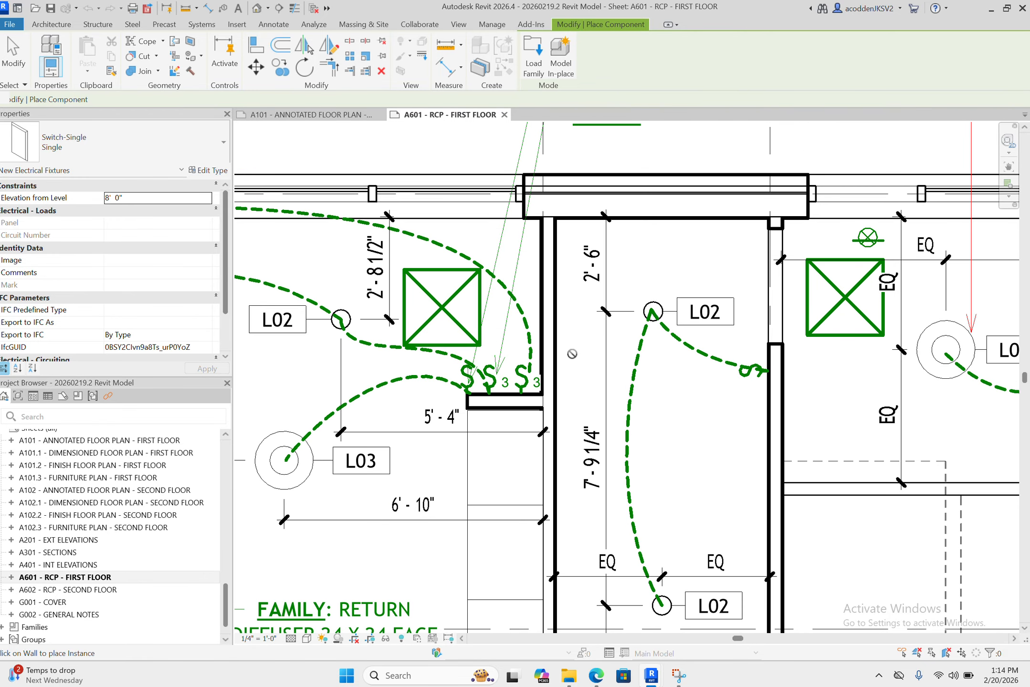
click(557, 344)
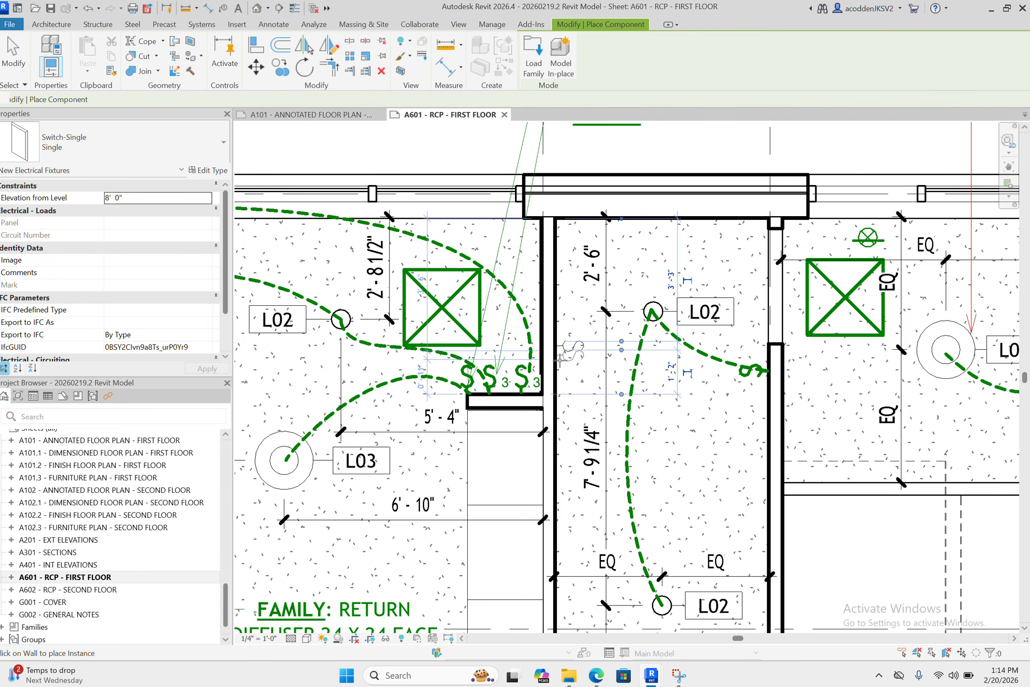
click(561, 393)
scroll(614, 364, down, 2)
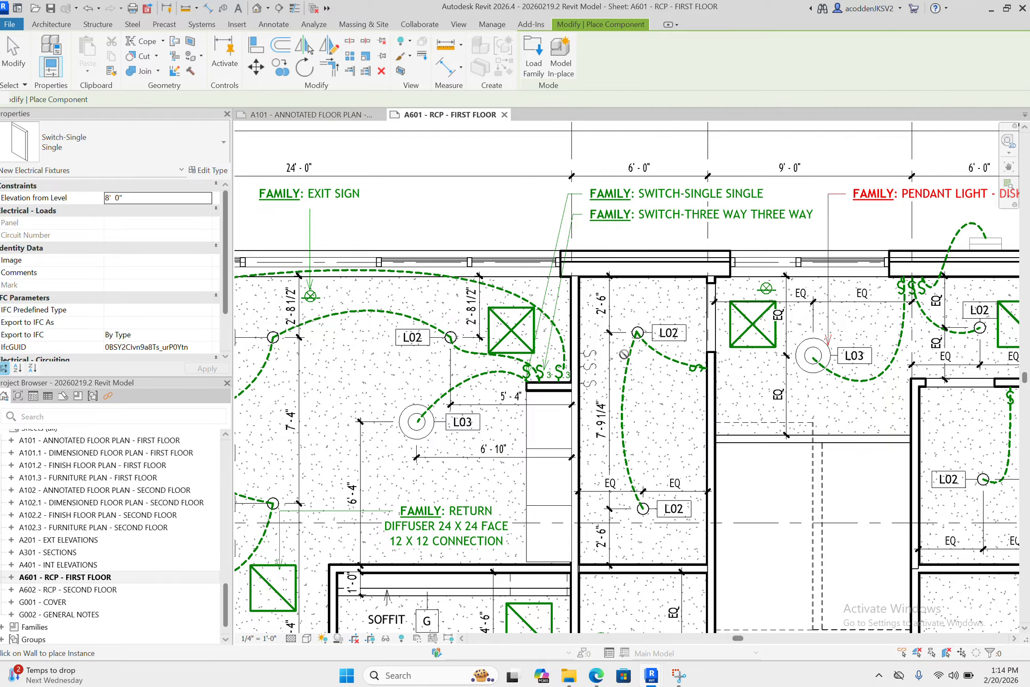
scroll(554, 434, up, 3)
scroll(554, 433, down, 2)
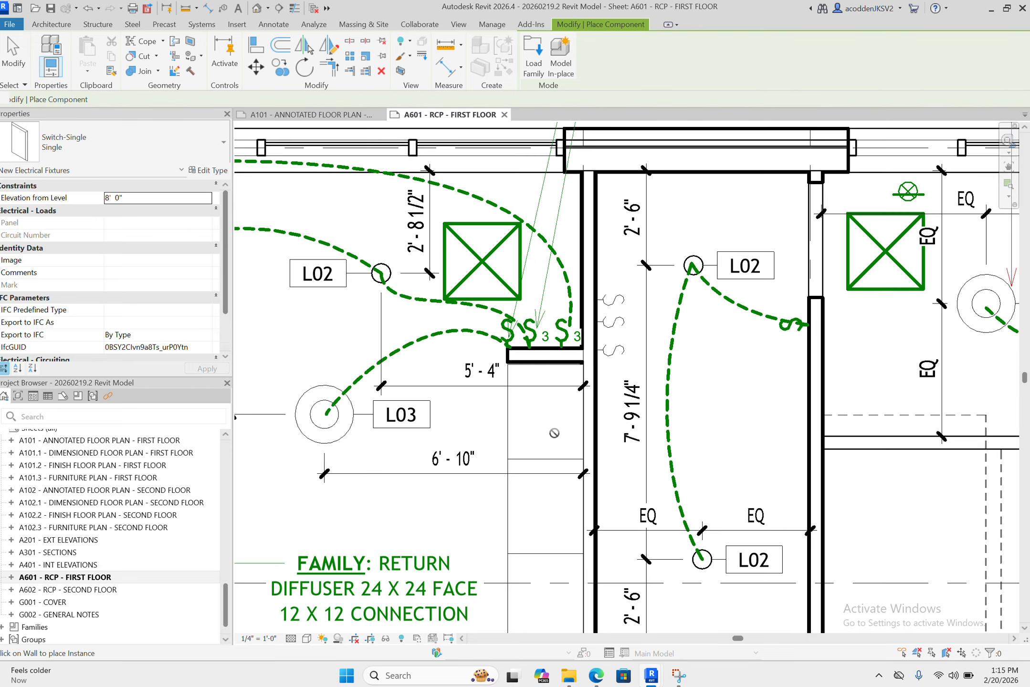
scroll(648, 368, down, 2)
scroll(648, 368, up, 2)
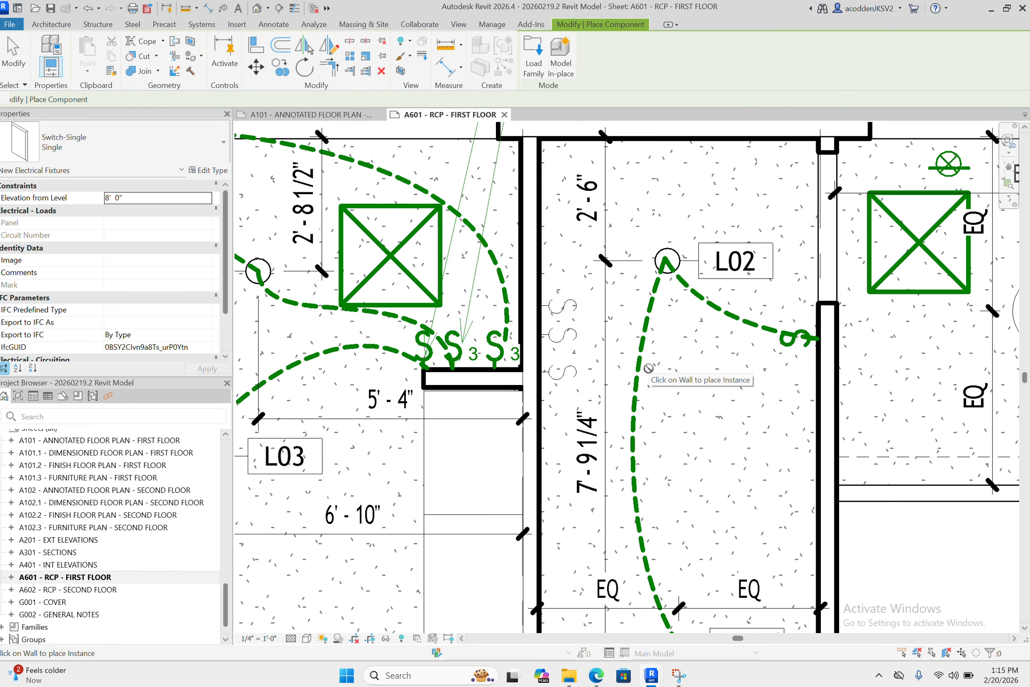
scroll(506, 414, down, 2)
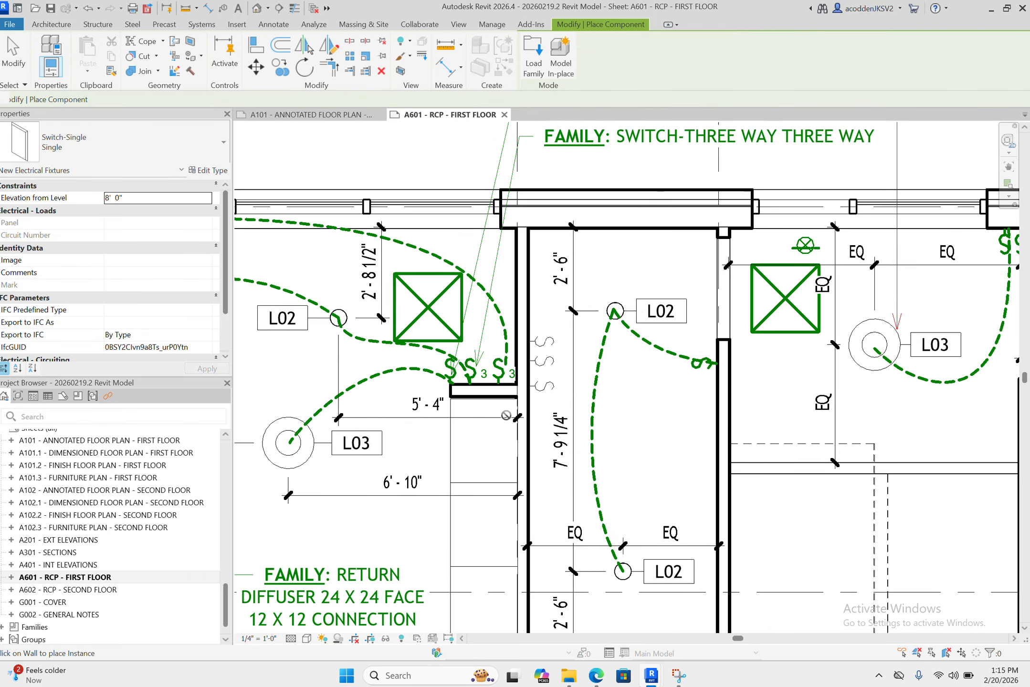
scroll(531, 410, up, 1)
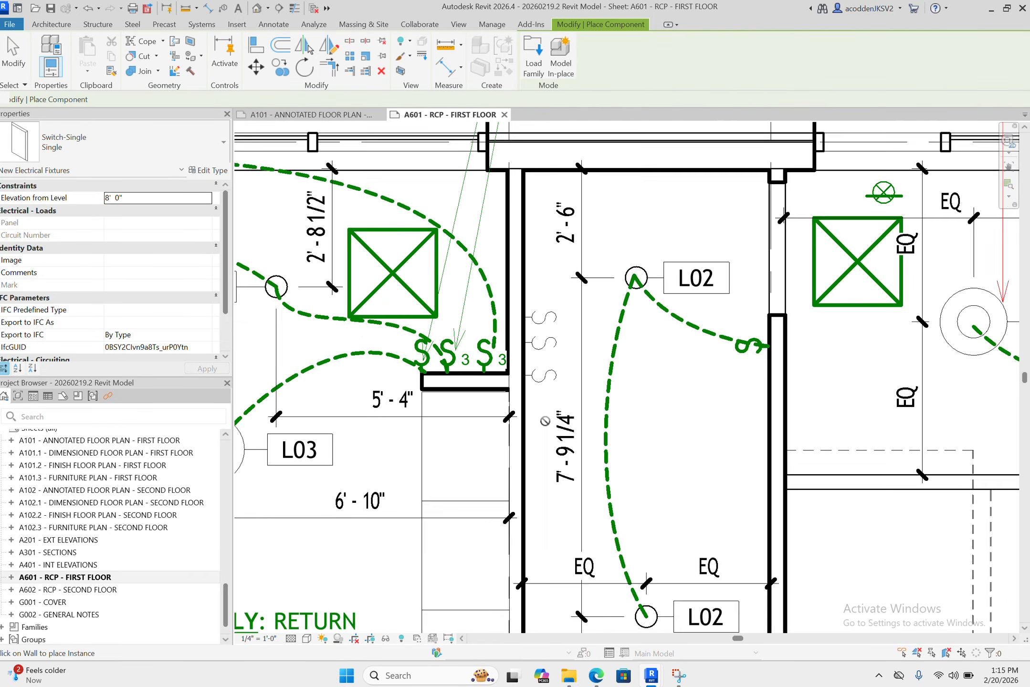
key(Escape)
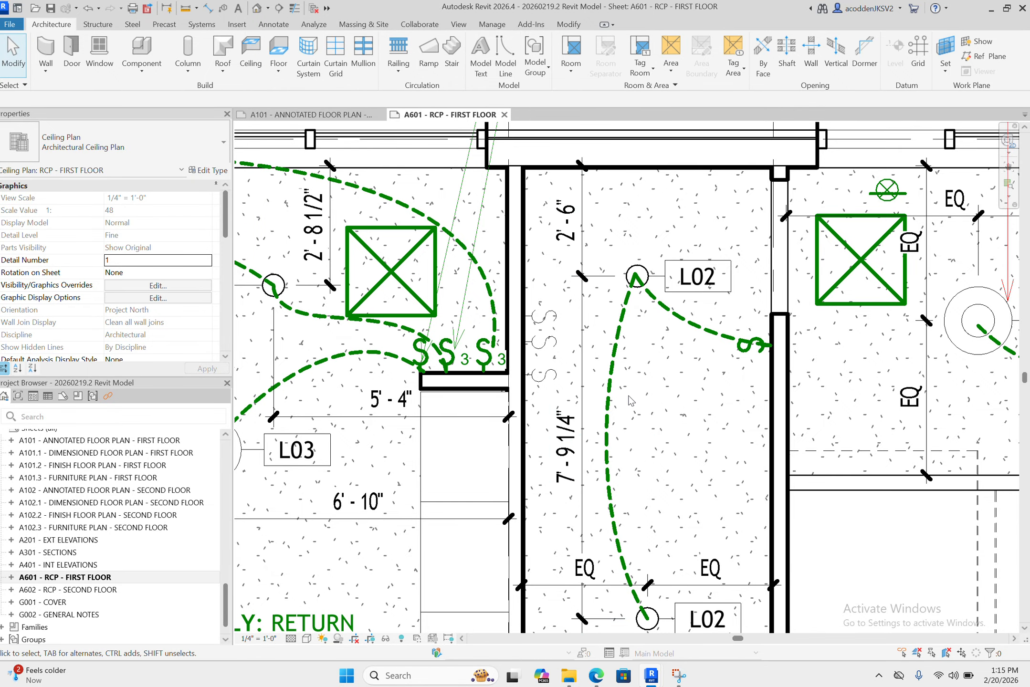
Sketch a wavy spline detail line in the <Beyond> line style across the room between grids 3 and 4
scroll(629, 399, down, 2)
scroll(629, 400, up, 3)
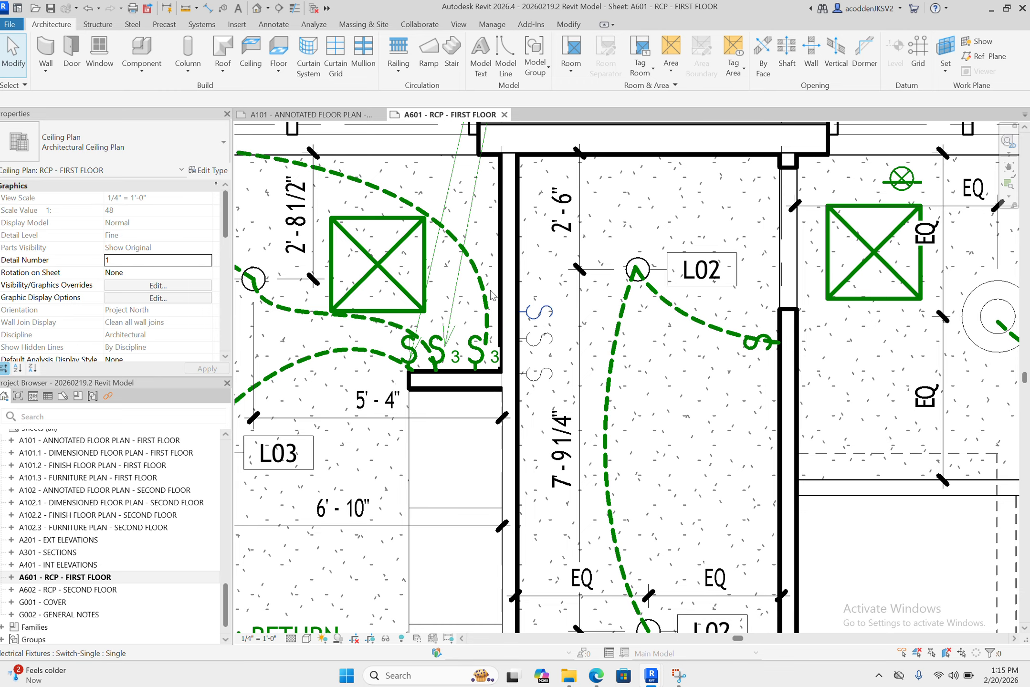
click(278, 27)
click(279, 40)
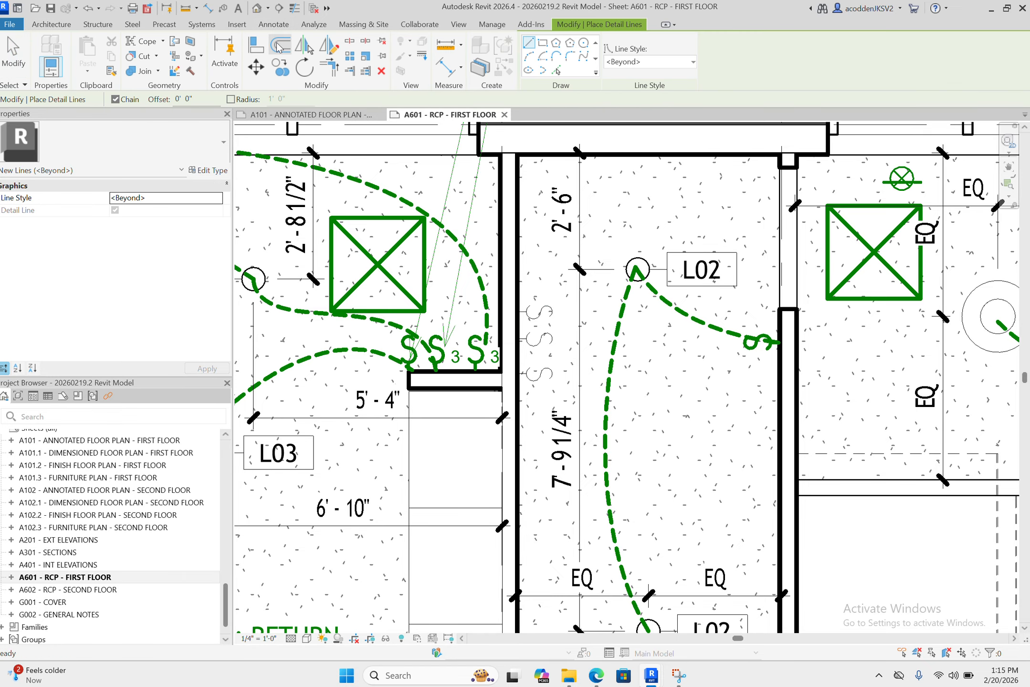
click(584, 60)
click(582, 396)
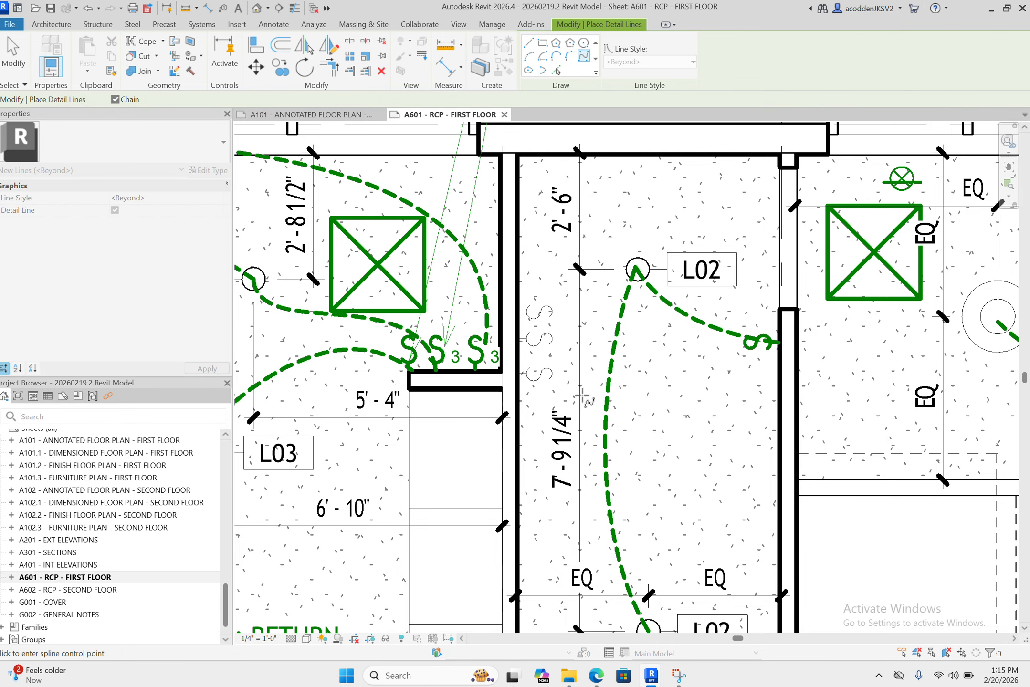
click(657, 361)
click(680, 449)
click(710, 409)
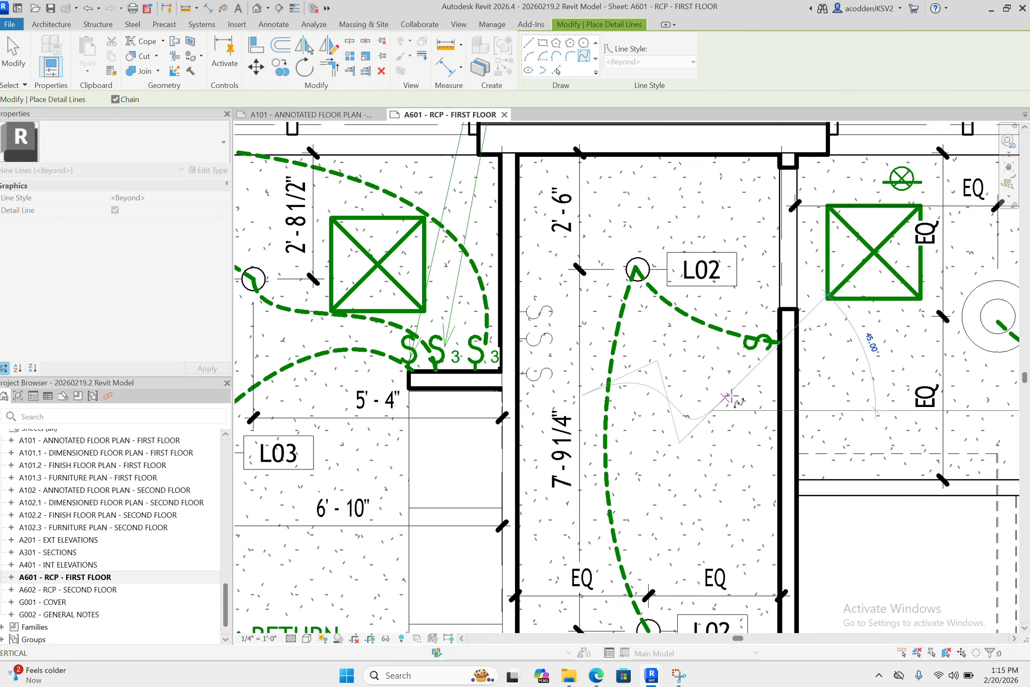
click(730, 392)
key(Escape)
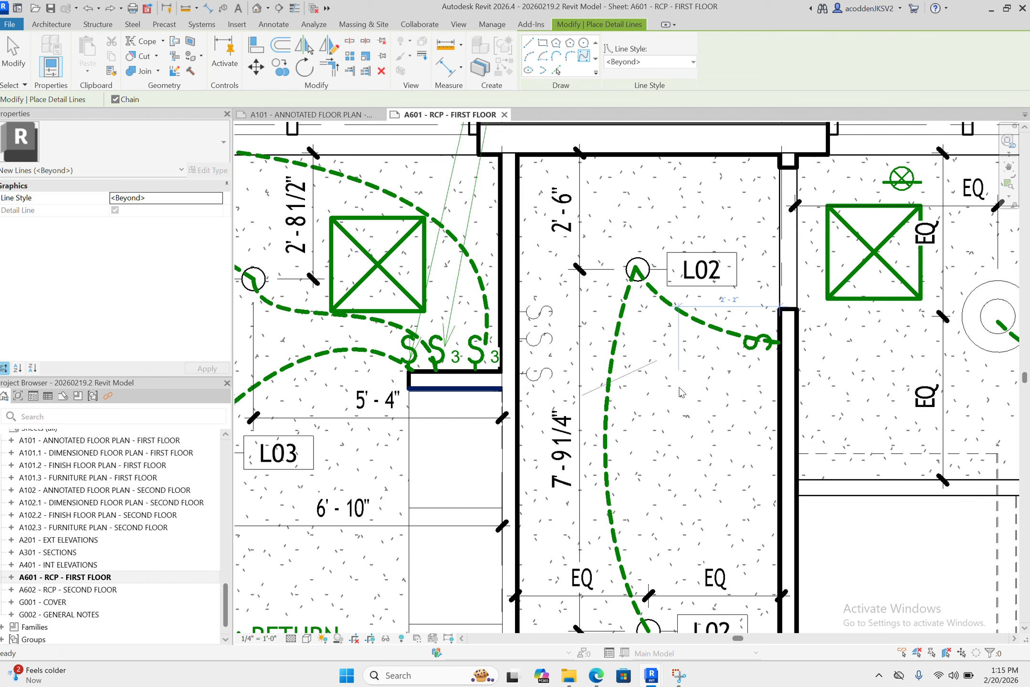
Try a spline detail line in the <Hidden> line style beside the three new switches
click(661, 68)
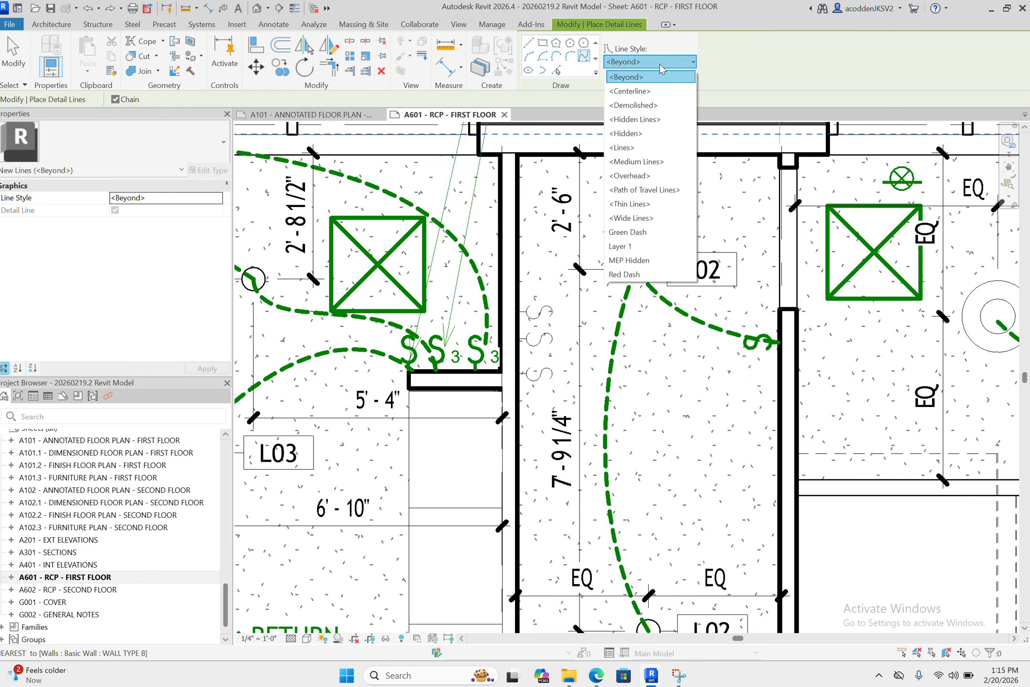
click(651, 133)
click(603, 322)
click(653, 372)
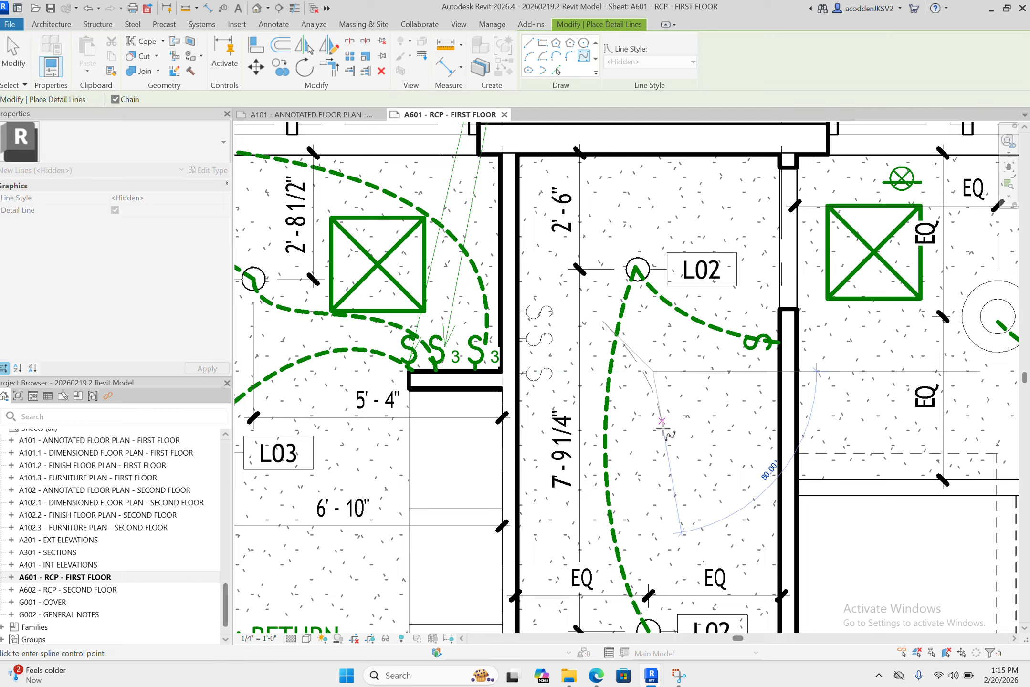
key(Escape)
key(Escape)
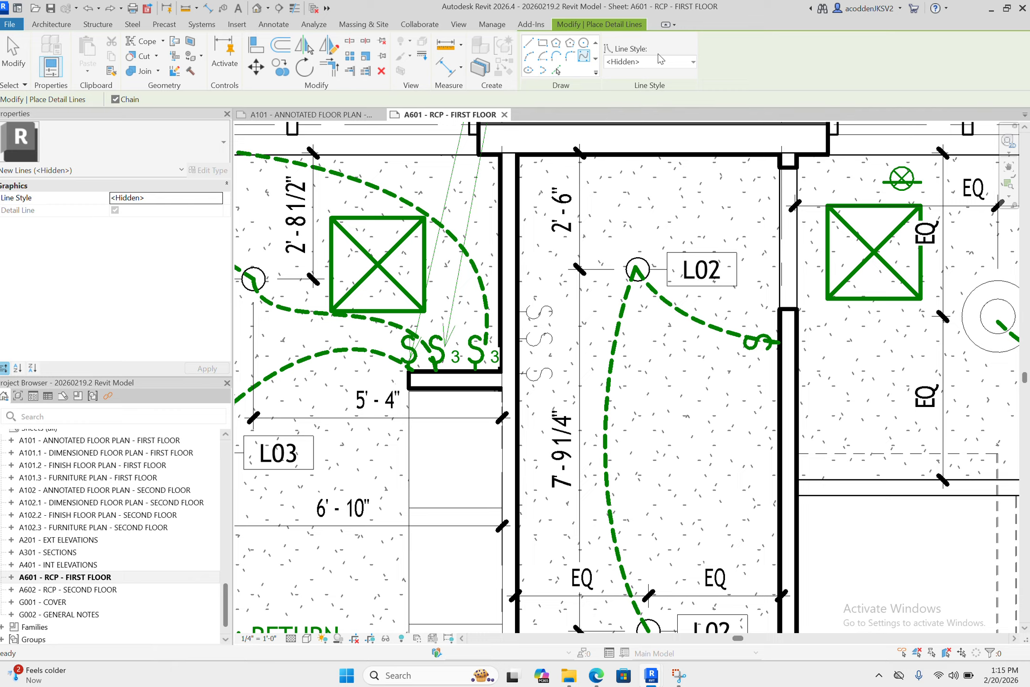
Sketch a spline detail line in the <Hidden Lines> style, slanting across the room beside the three new switches
click(660, 63)
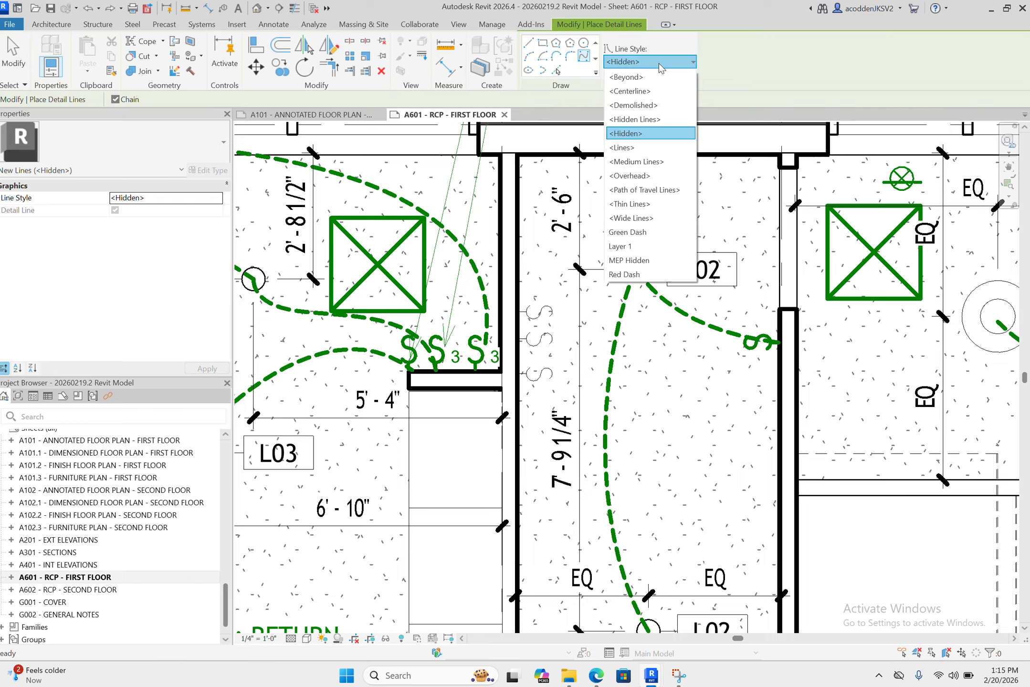
click(639, 119)
click(603, 301)
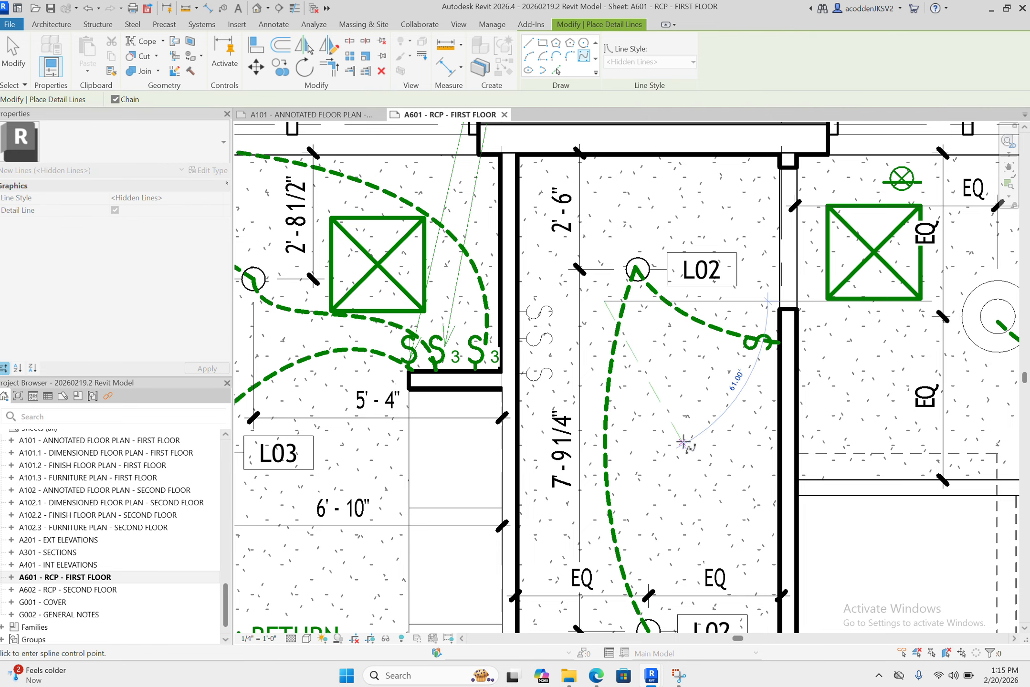
click(682, 442)
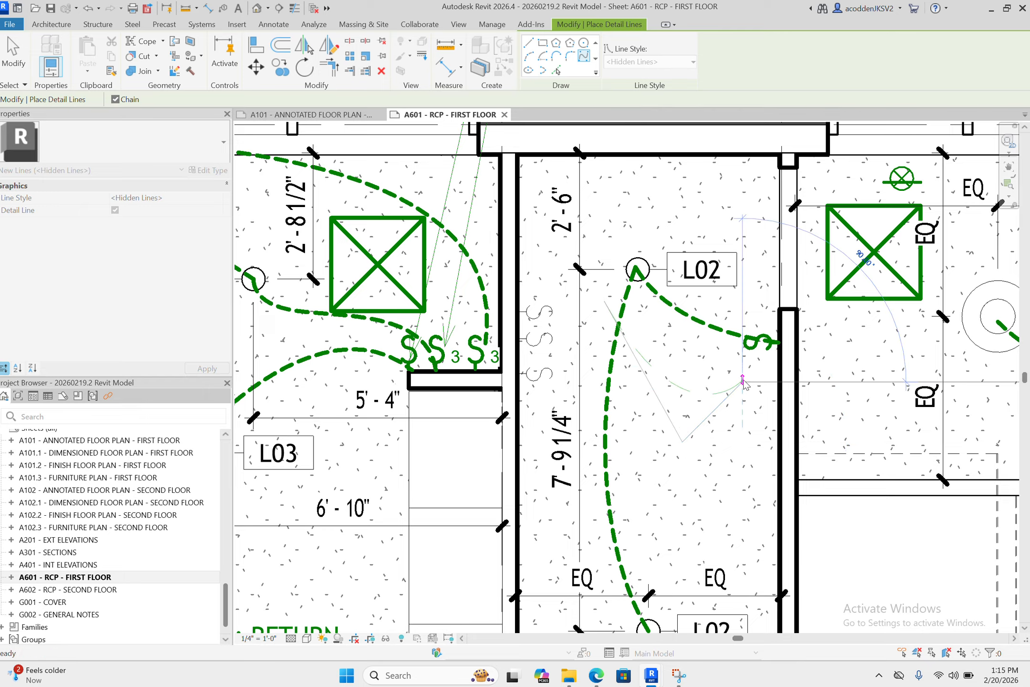
key(Escape)
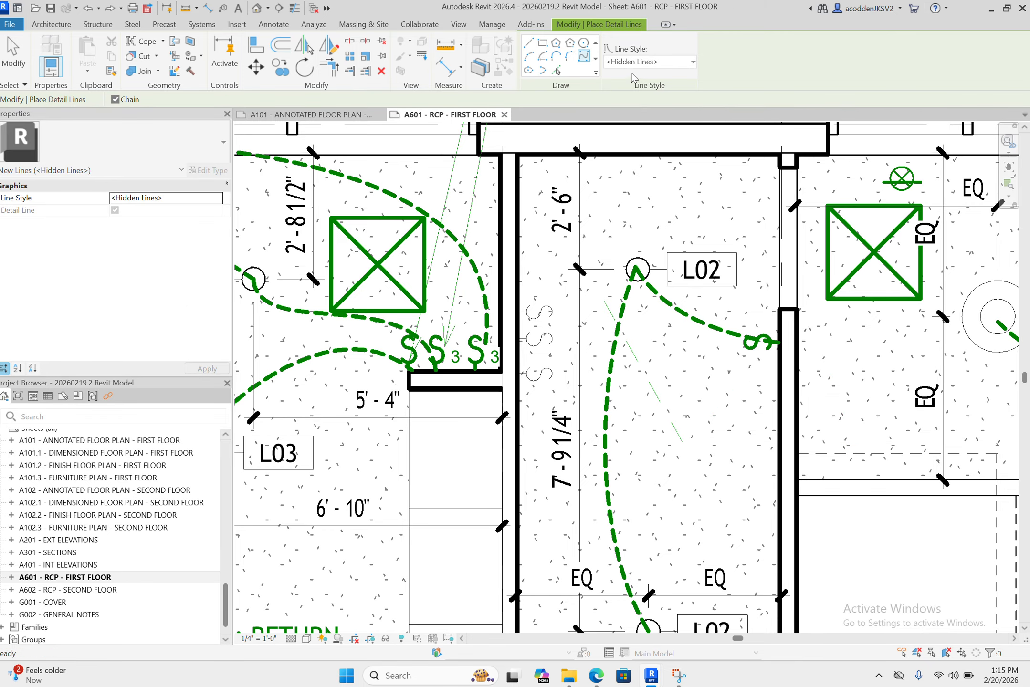
Try a spline detail line in the <Demolished> line style across the room between grids 3 and 4
click(637, 62)
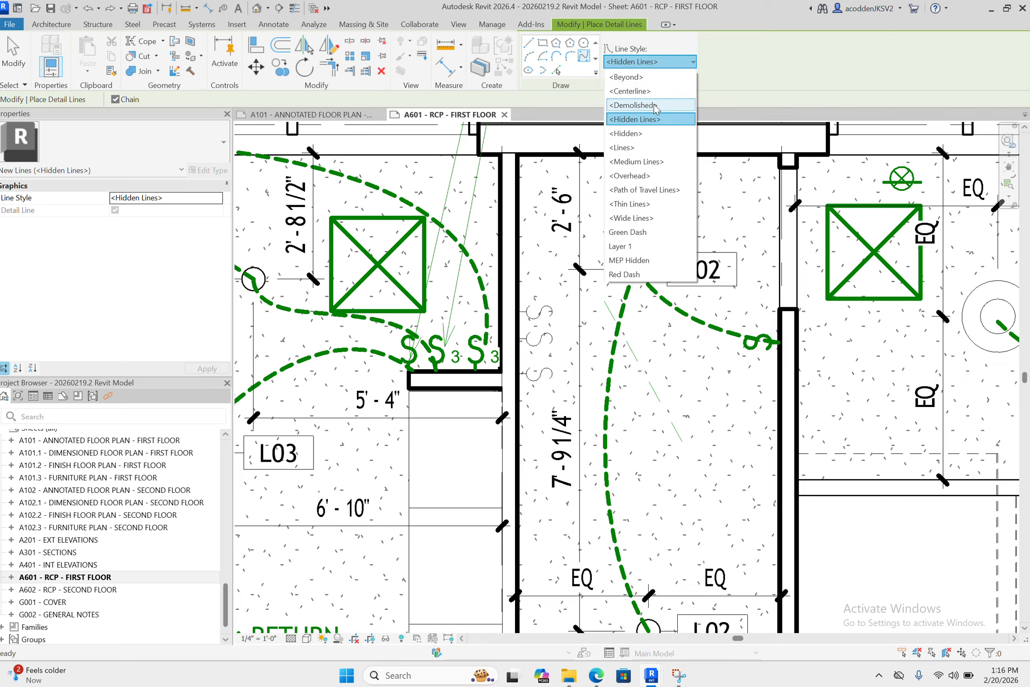
click(632, 105)
click(599, 306)
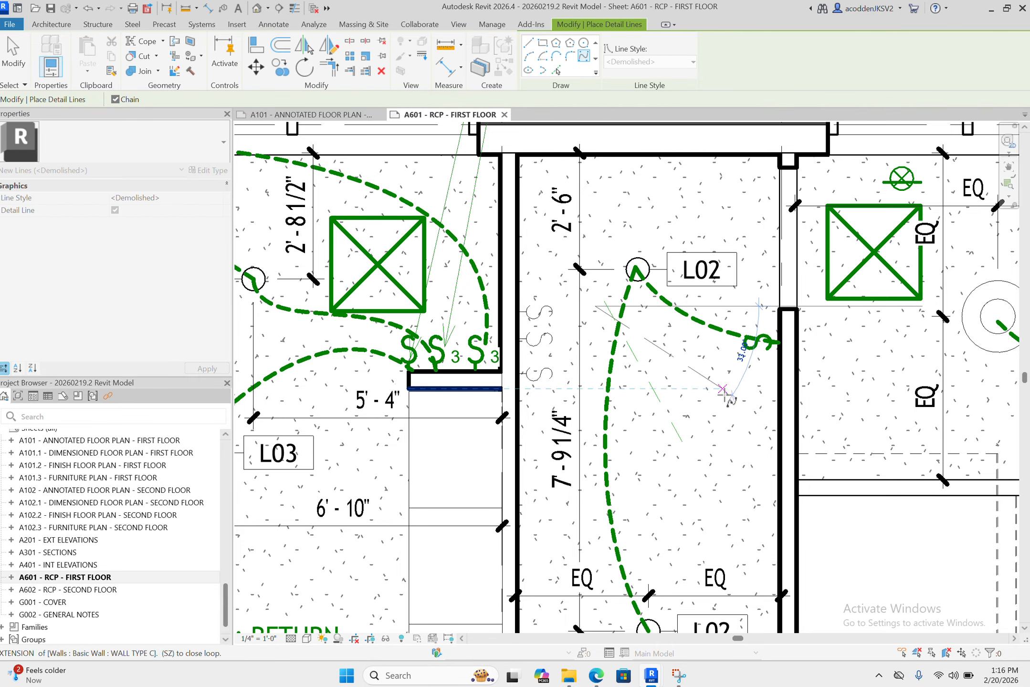
key(Escape)
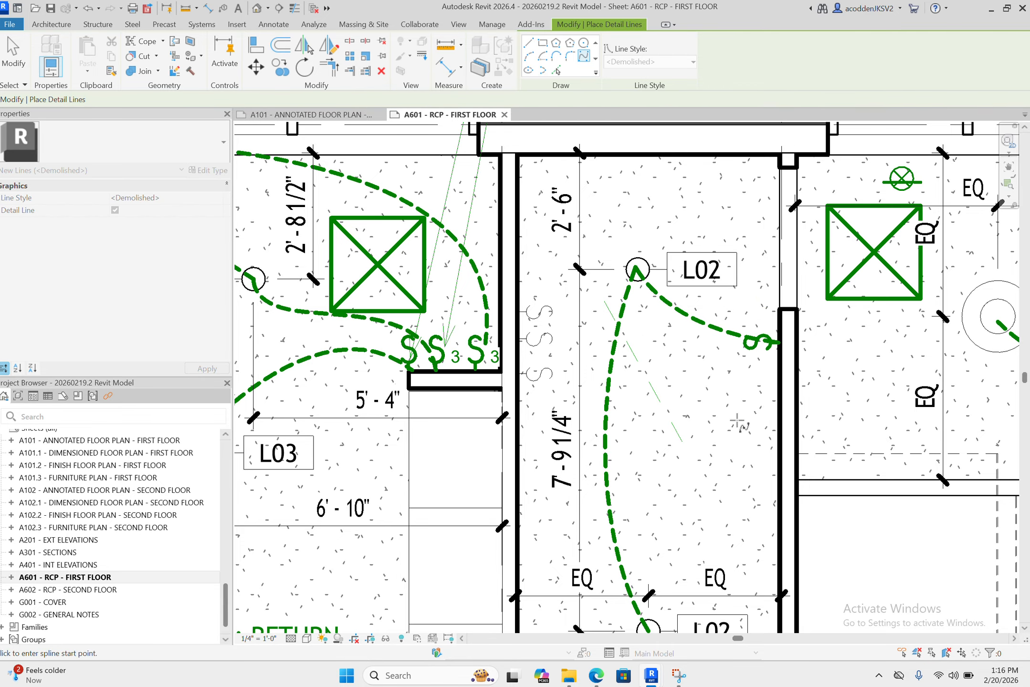
key(ctrl+z)
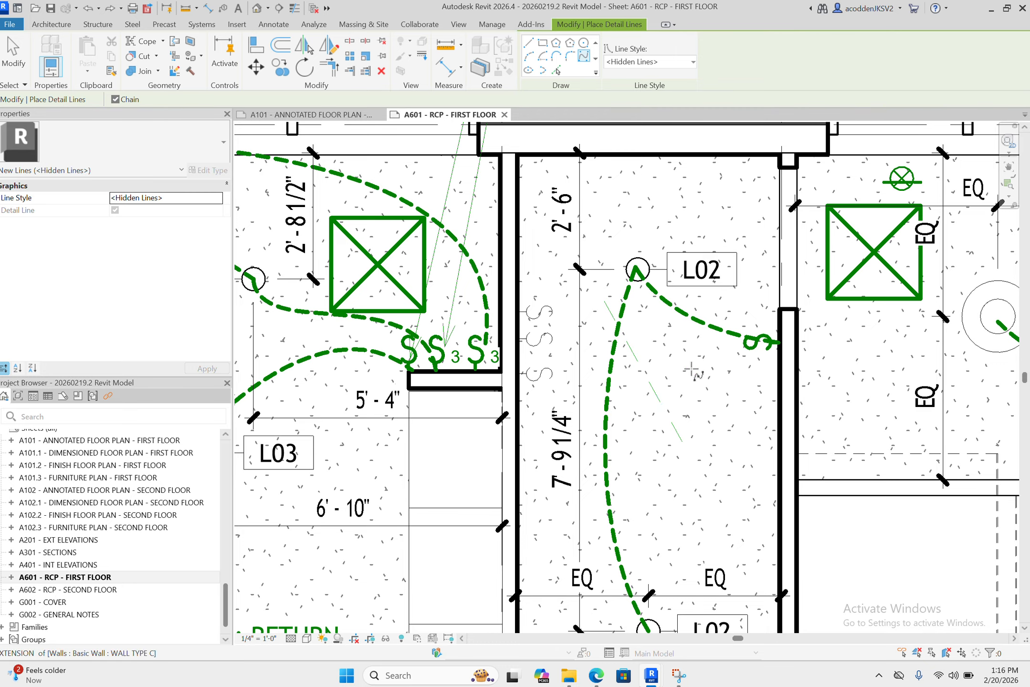
Try a curved spline detail line in the <Hidden Lines> style below the single switch on the grid 4 wall
click(670, 419)
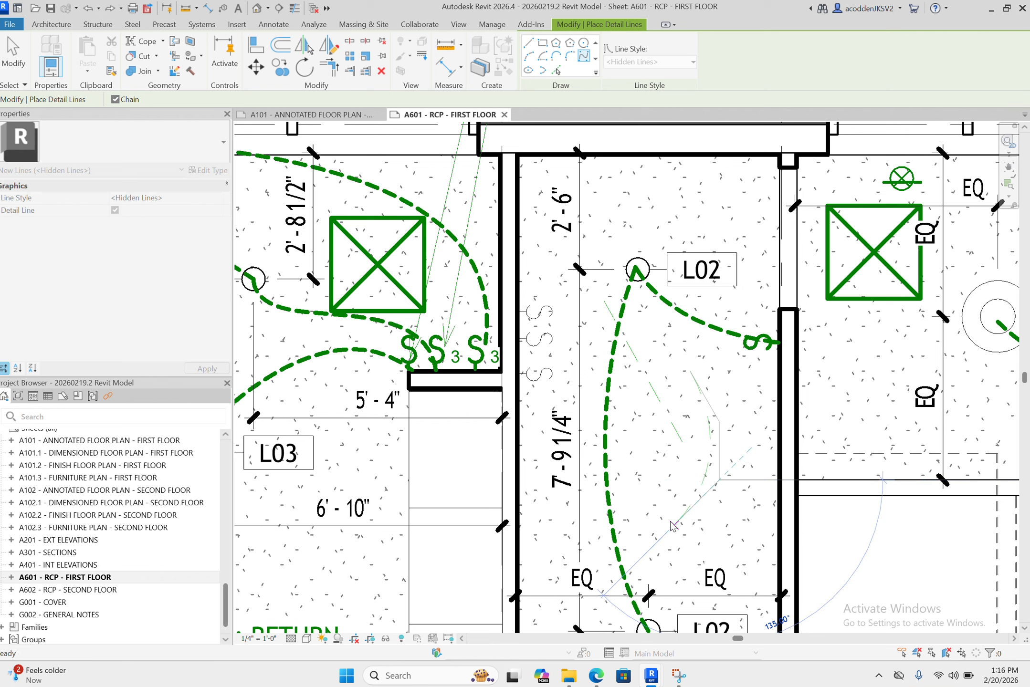
key(Escape)
key(Escape)
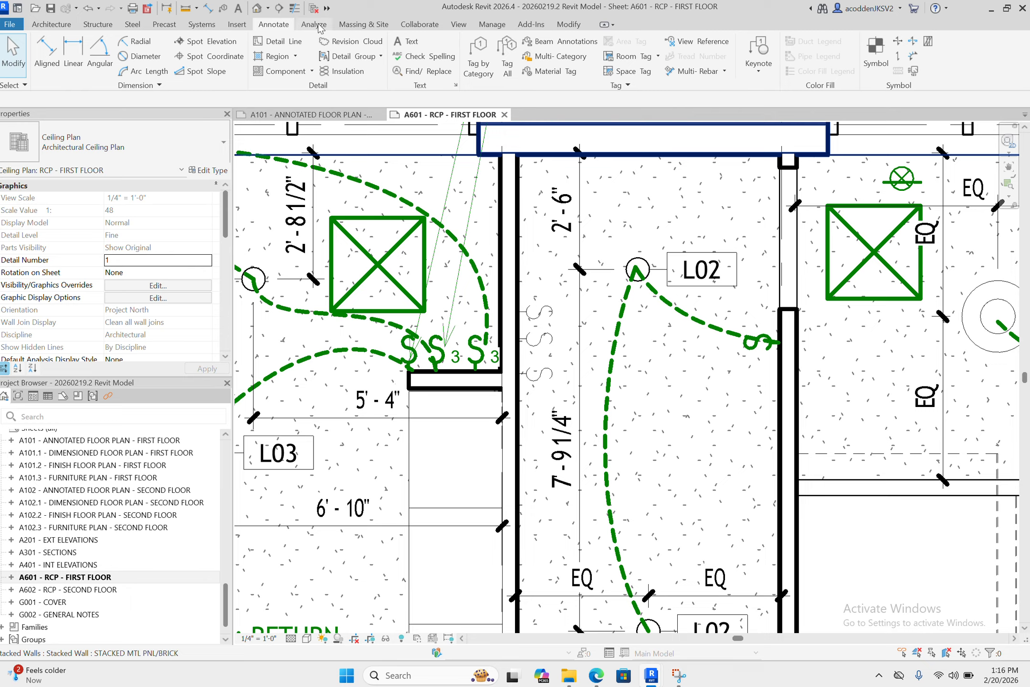
Draw a vertical detail line about 1' 5" long in the <Hidden> style, continuing into an angled segment, between grids 3 and 4
click(292, 42)
click(616, 61)
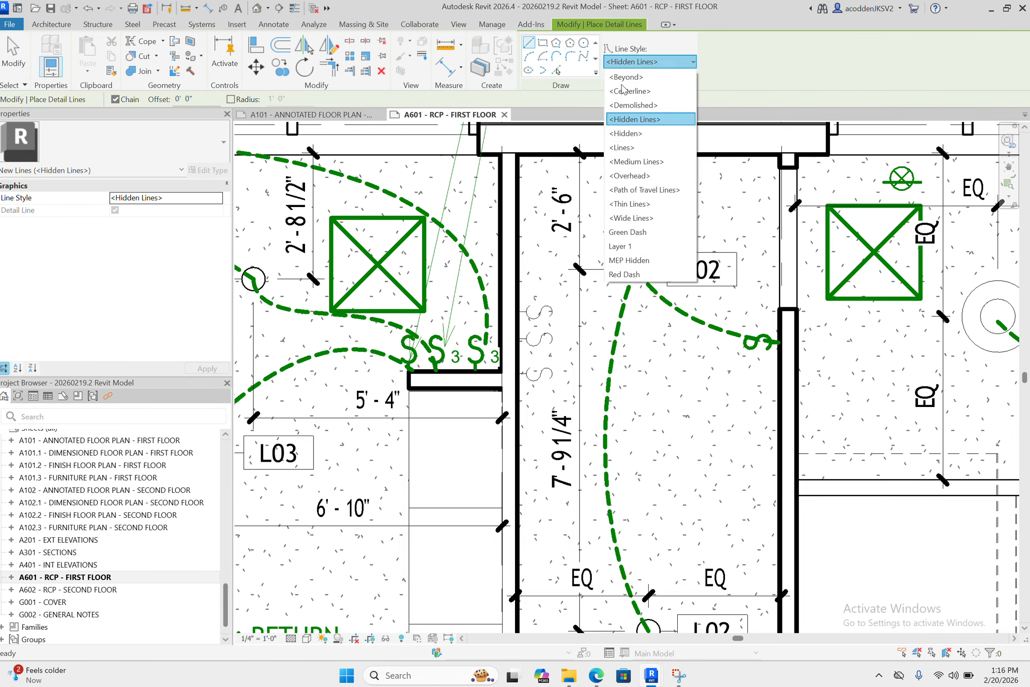
click(631, 138)
click(652, 309)
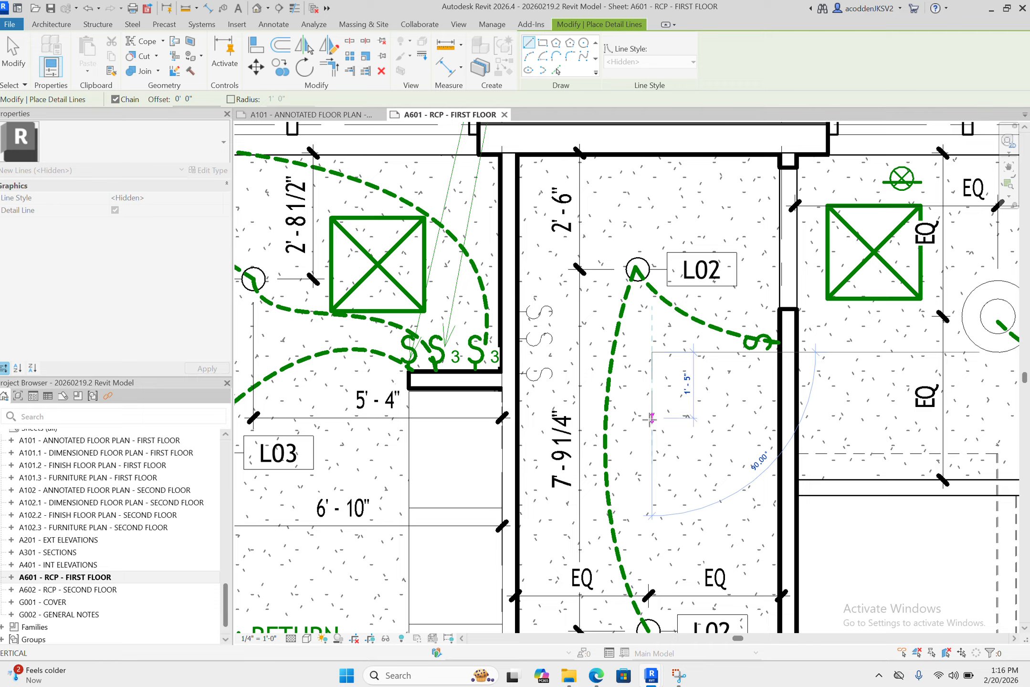
click(651, 415)
key(Escape)
key(Escape)
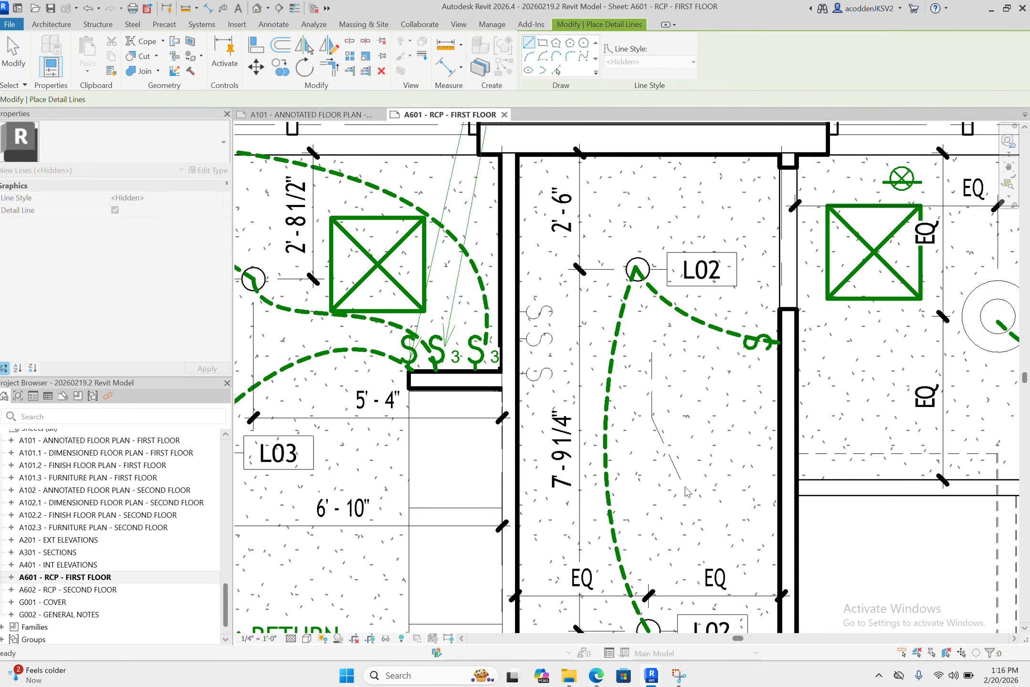
Sketch a four-point spline in the <Hidden> style, curving down through the room between grids 3 and 4
click(584, 56)
click(645, 342)
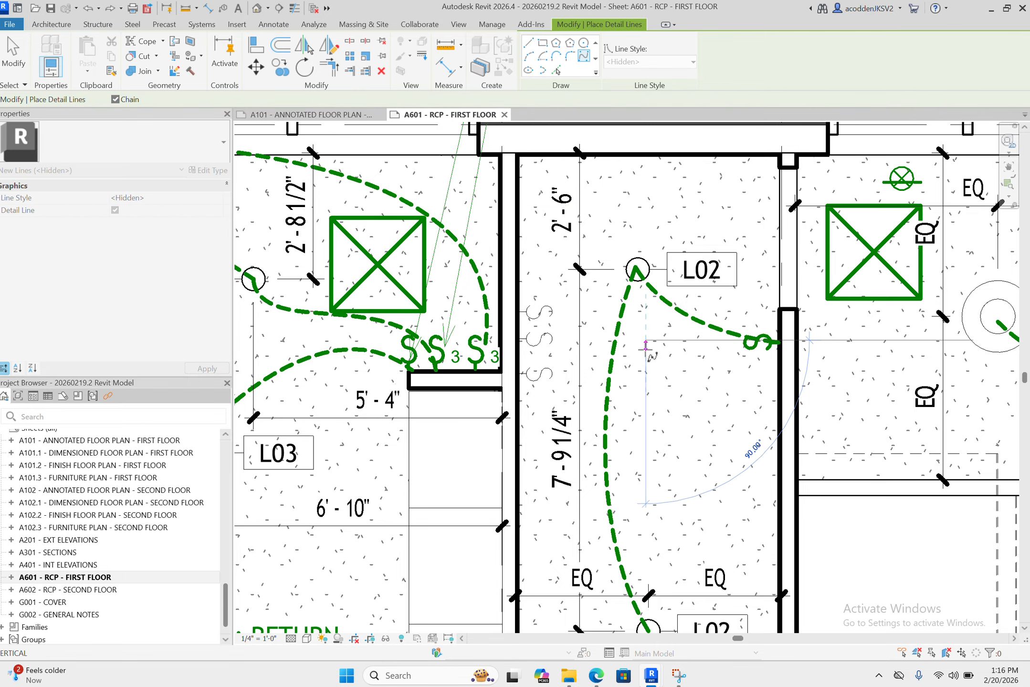
click(633, 420)
click(666, 495)
click(691, 511)
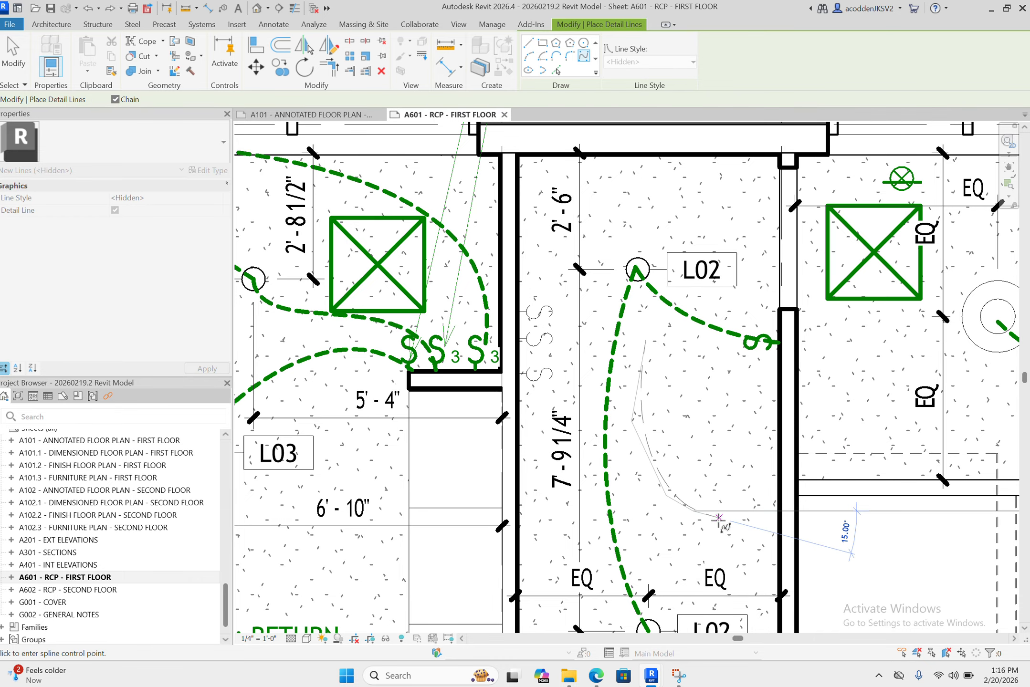
key(Escape)
key(Escape)
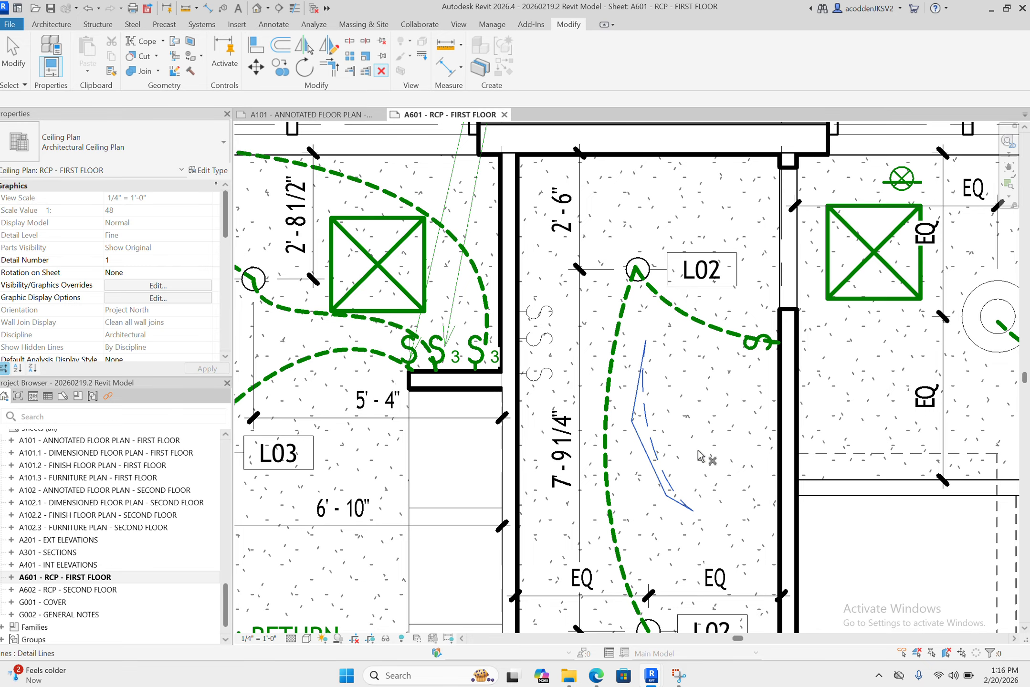
key(Escape)
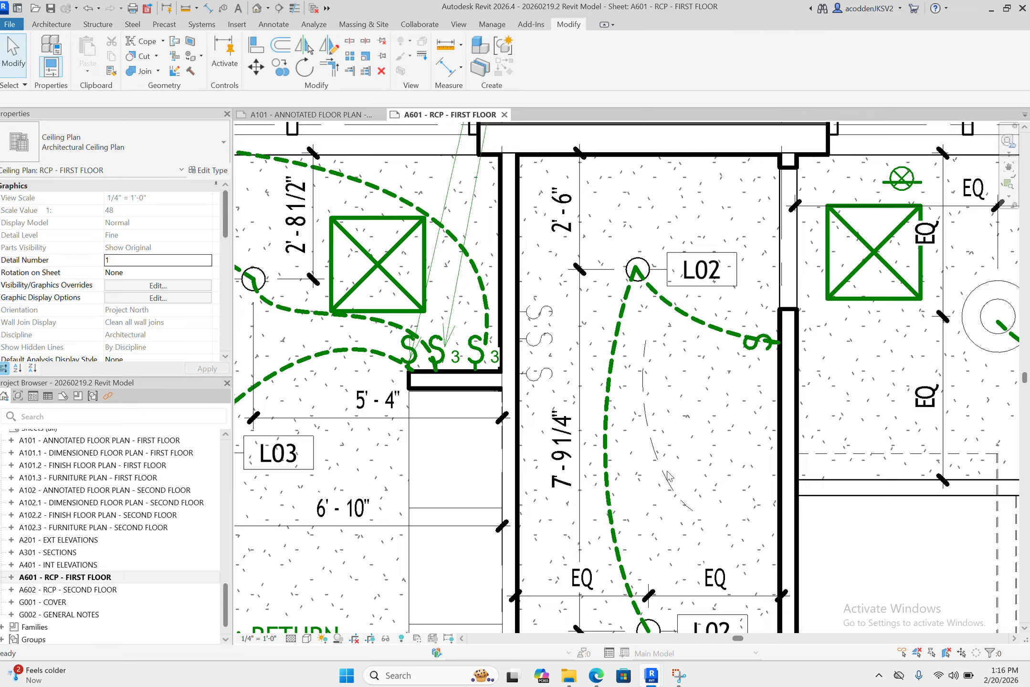
Use Create Similar on the <Hidden> spline to sketch another one from its lower end up toward the grid 4 wall switch
click(664, 481)
key(c)
key(s)
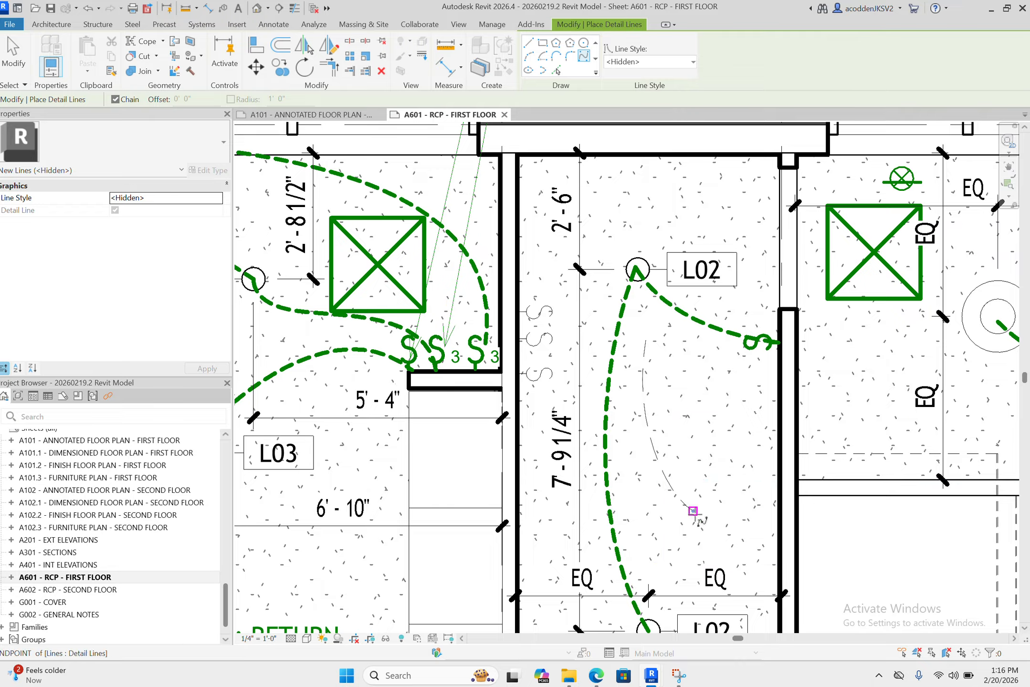
click(699, 480)
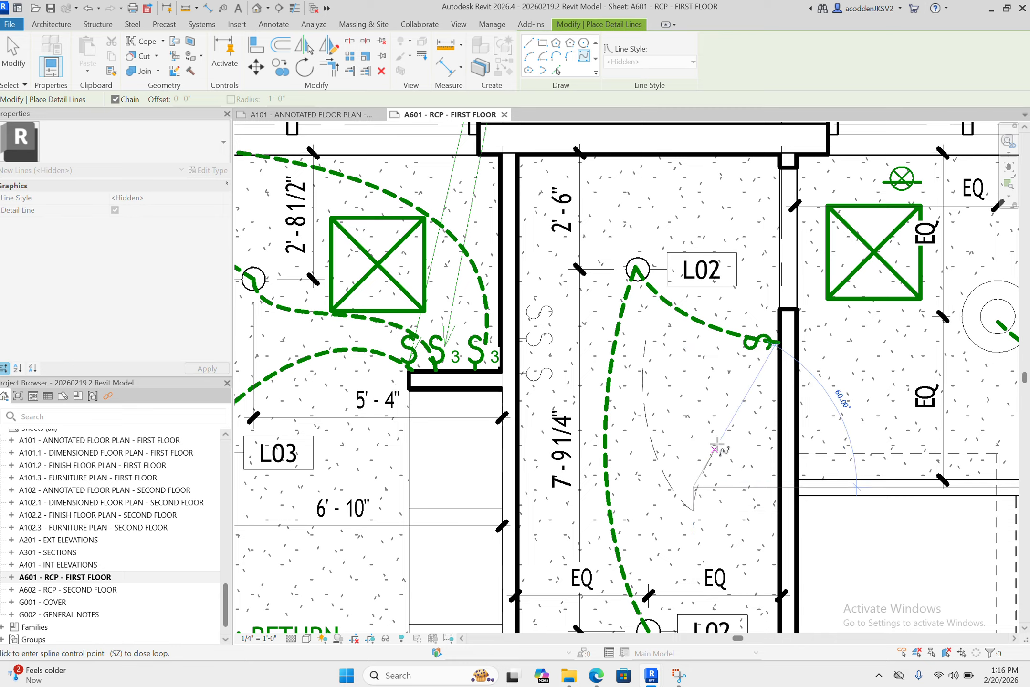
click(750, 429)
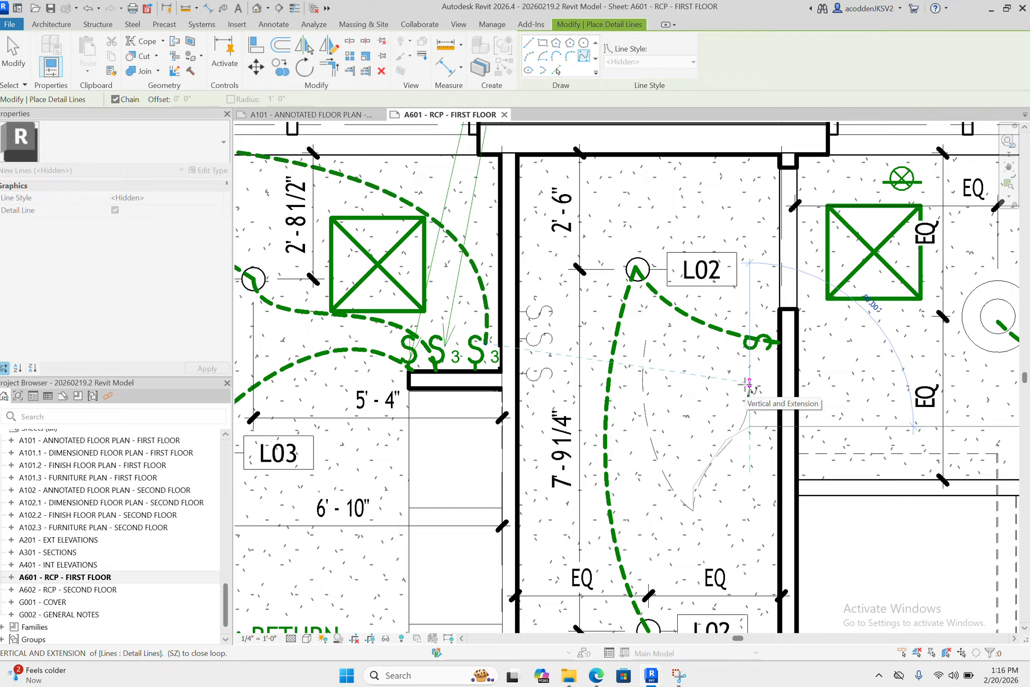
key(Escape)
key(Escape)
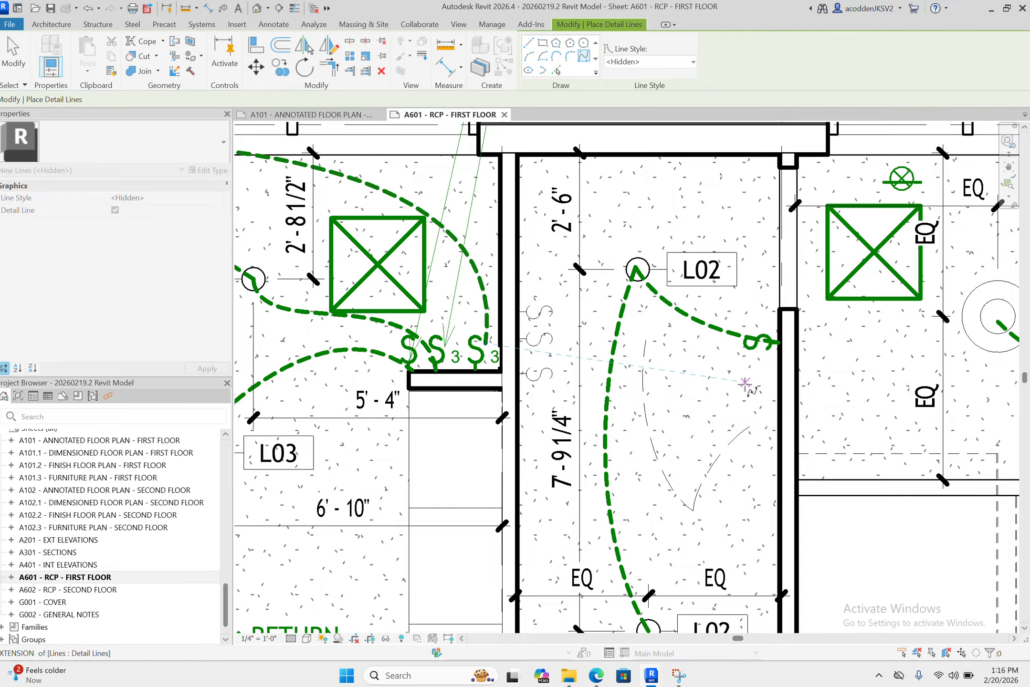
key(Return)
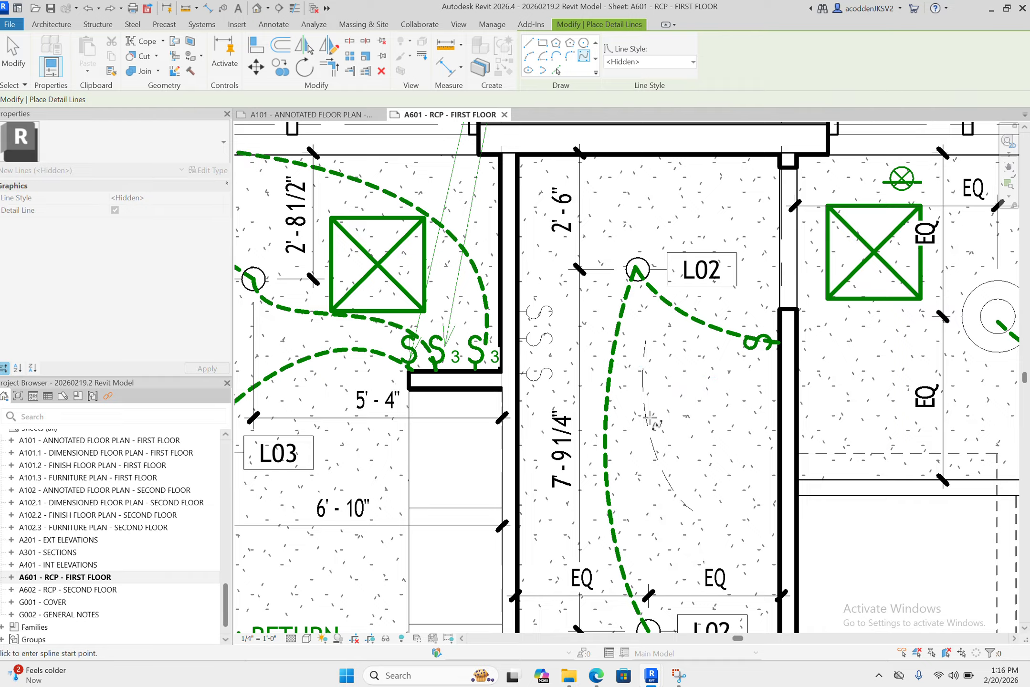
Examine the light switch and concealed wiring symbols in the sheet legend and compare them with the plan's wiring
scroll(651, 413, down, 5)
scroll(651, 413, down, 3)
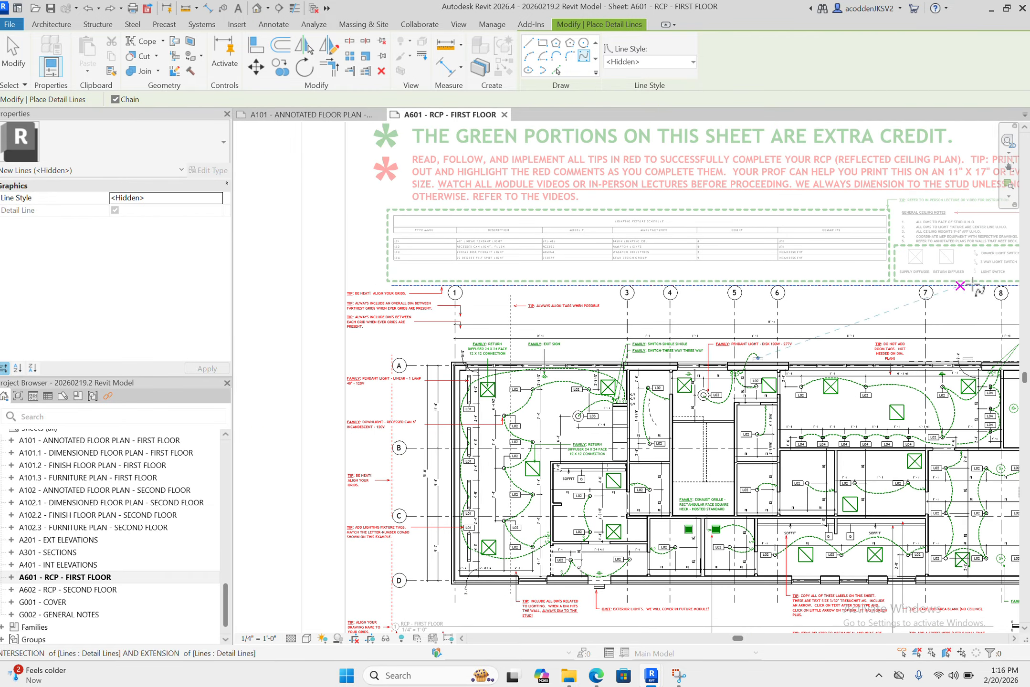
scroll(959, 297, down, 1)
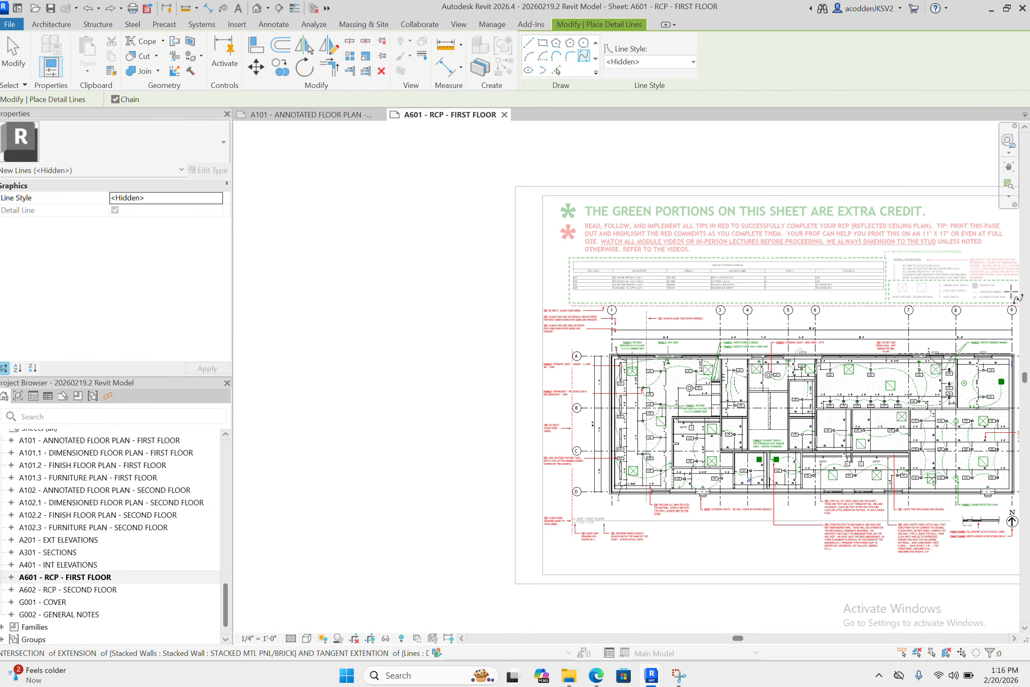
scroll(954, 291, up, 7)
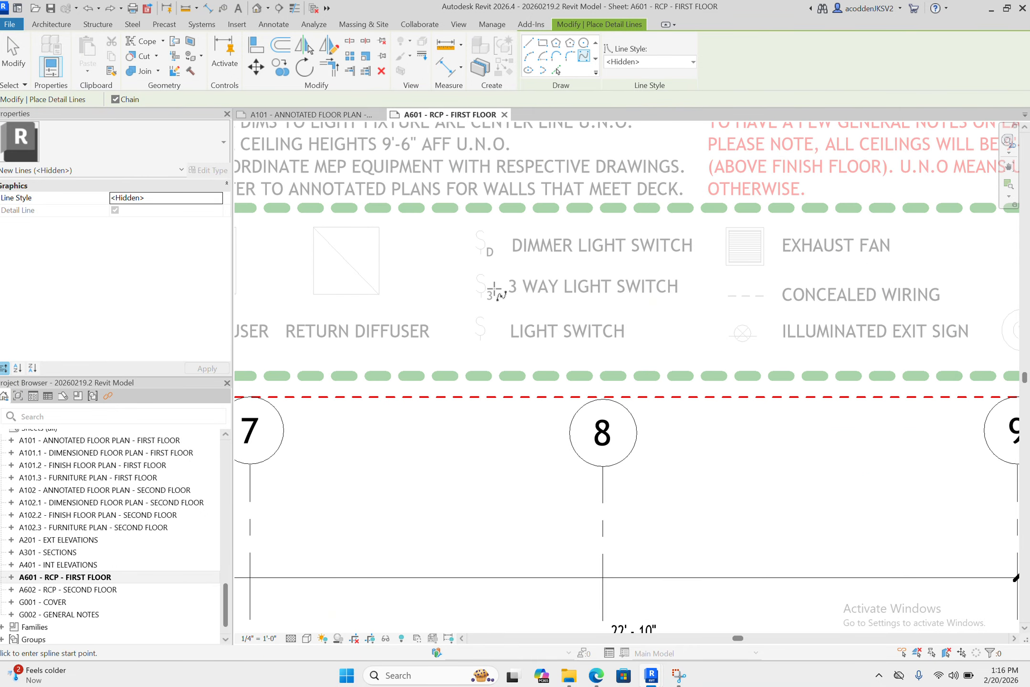
scroll(495, 288, up, 3)
scroll(458, 264, down, 3)
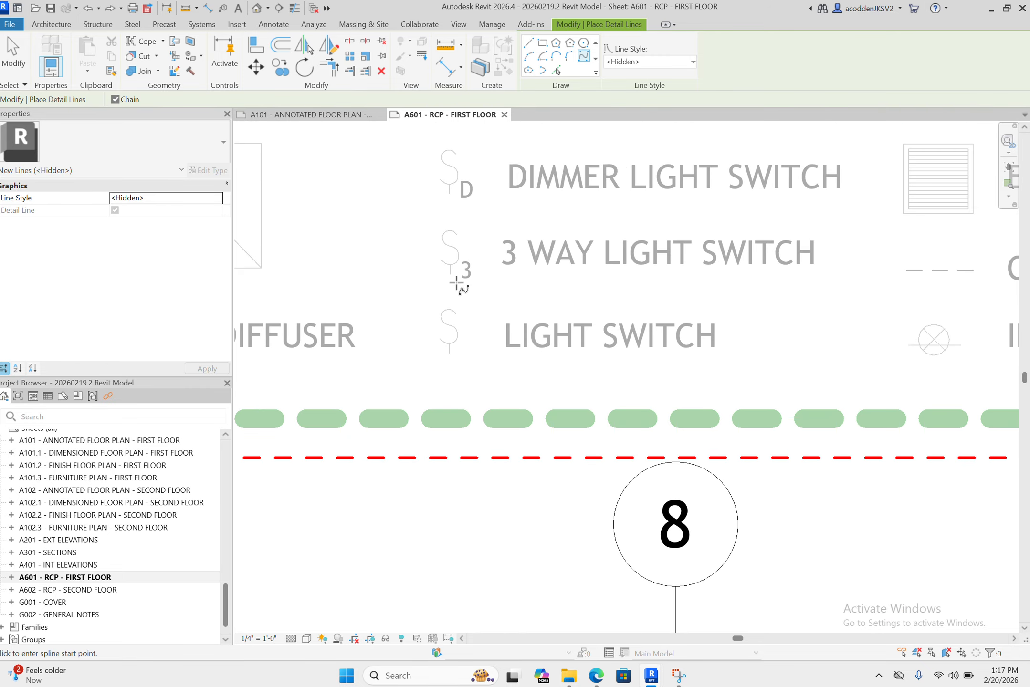
scroll(456, 285, up, 2)
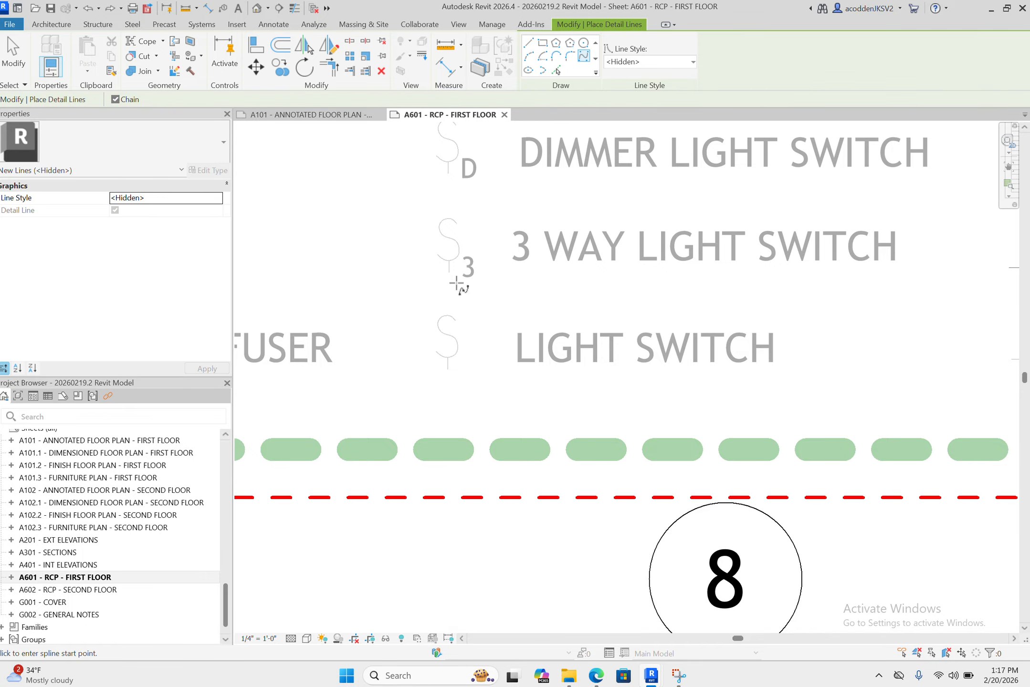
scroll(749, 495, down, 5)
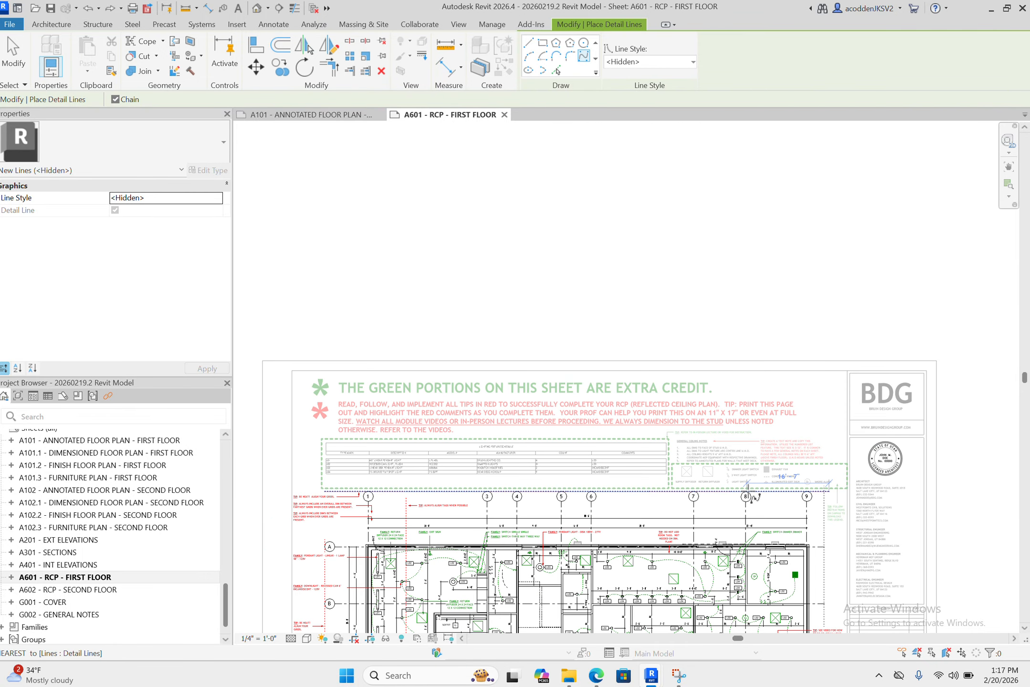
scroll(684, 565, up, 4)
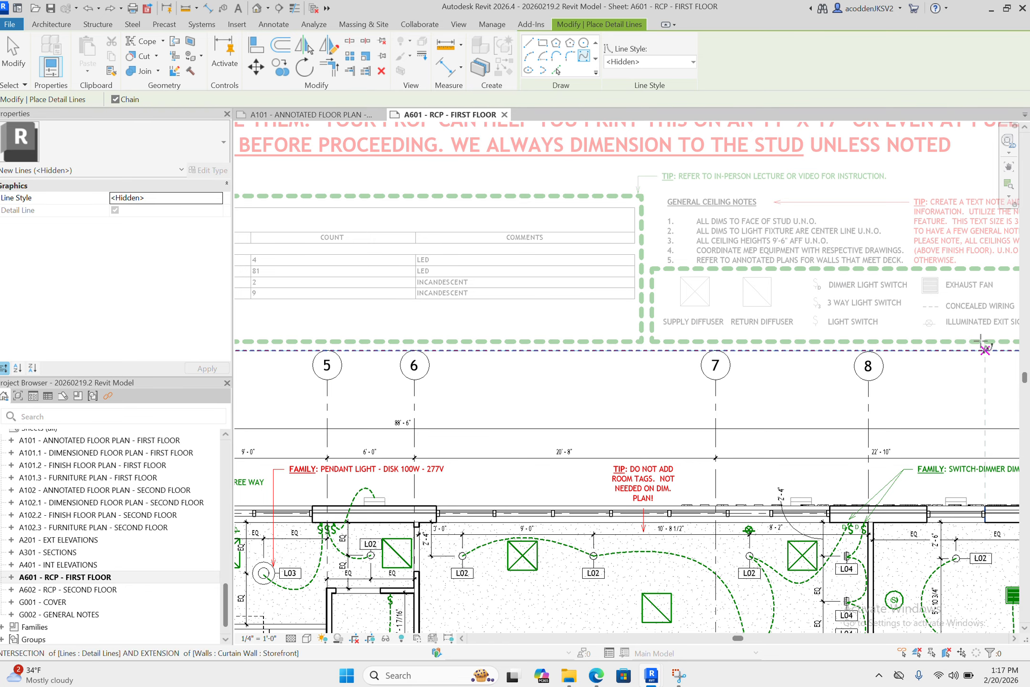
scroll(740, 295, down, 2)
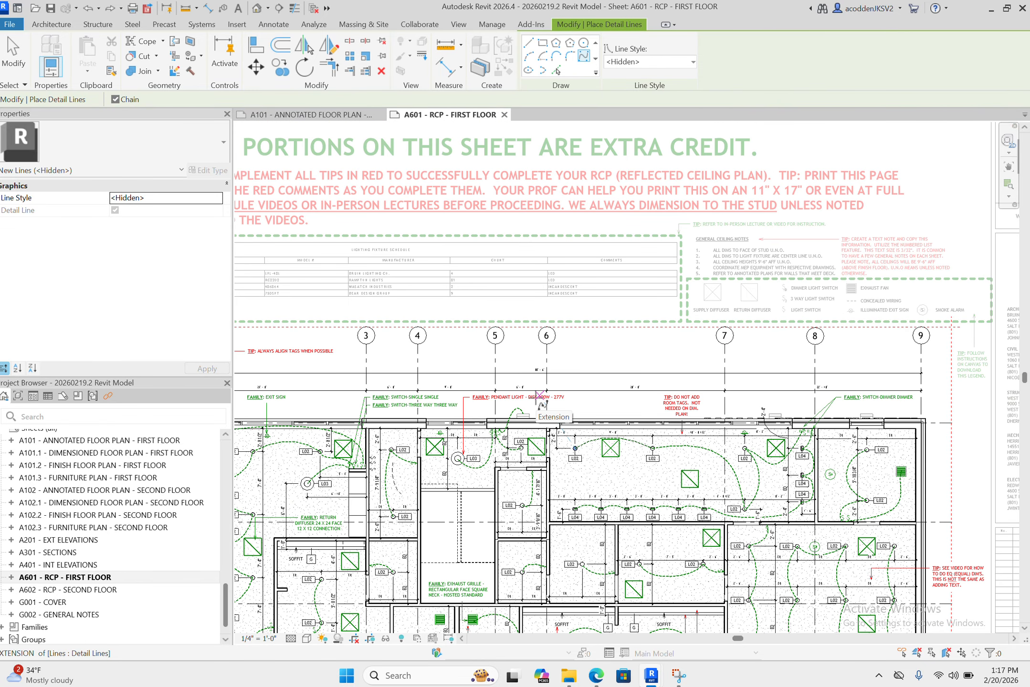
scroll(374, 498, up, 2)
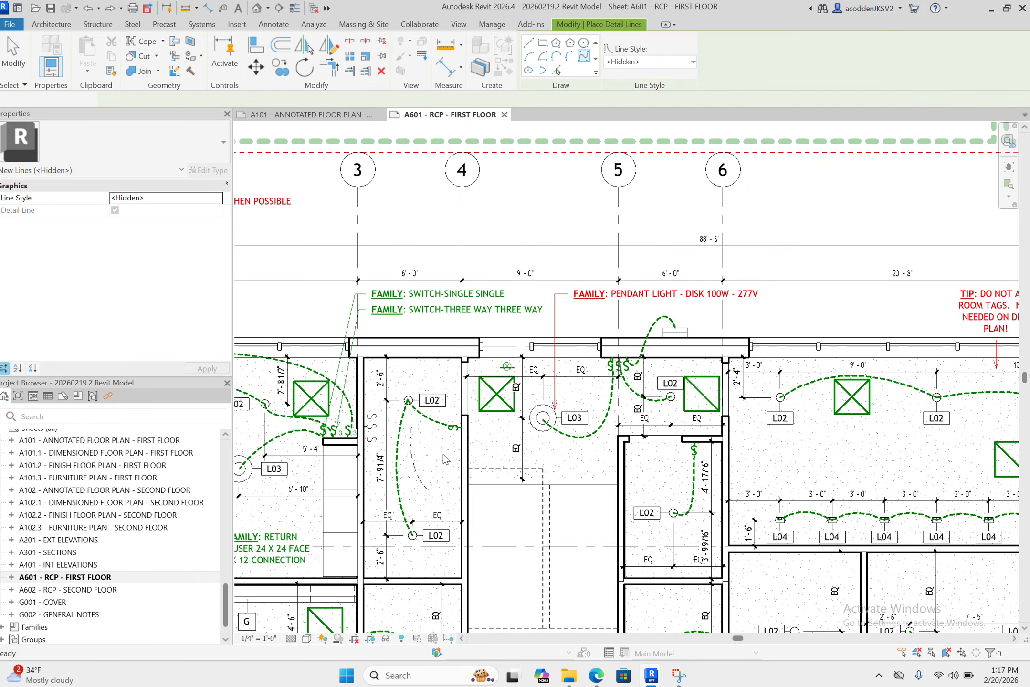
Delete the thin <Hidden> spline detail line from the room between grids 3 and 4
key(Escape)
key(Escape)
click(415, 472)
key(Delete)
scroll(781, 379, down, 3)
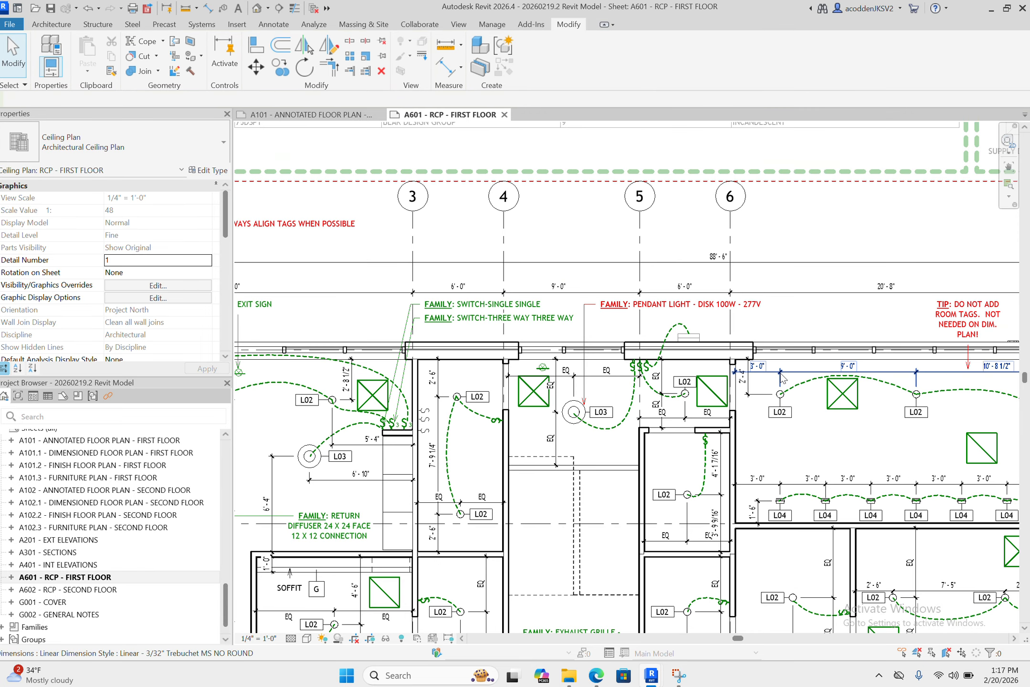